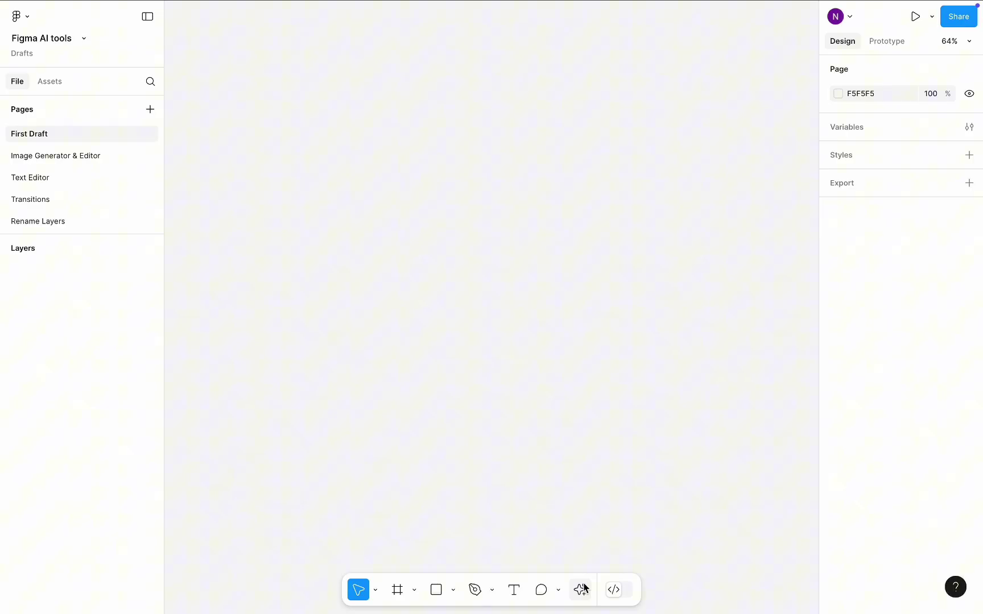
Generate a First Draft design from the Basic app library with the prompt "home screen of a seafood restaurant with a menu".
left_click(581, 589)
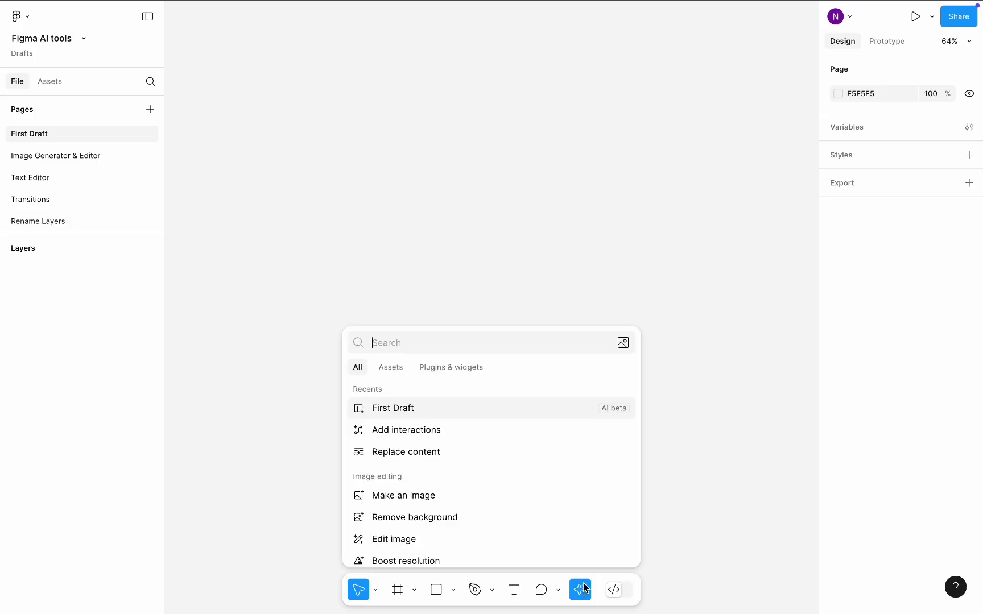
left_click(488, 409)
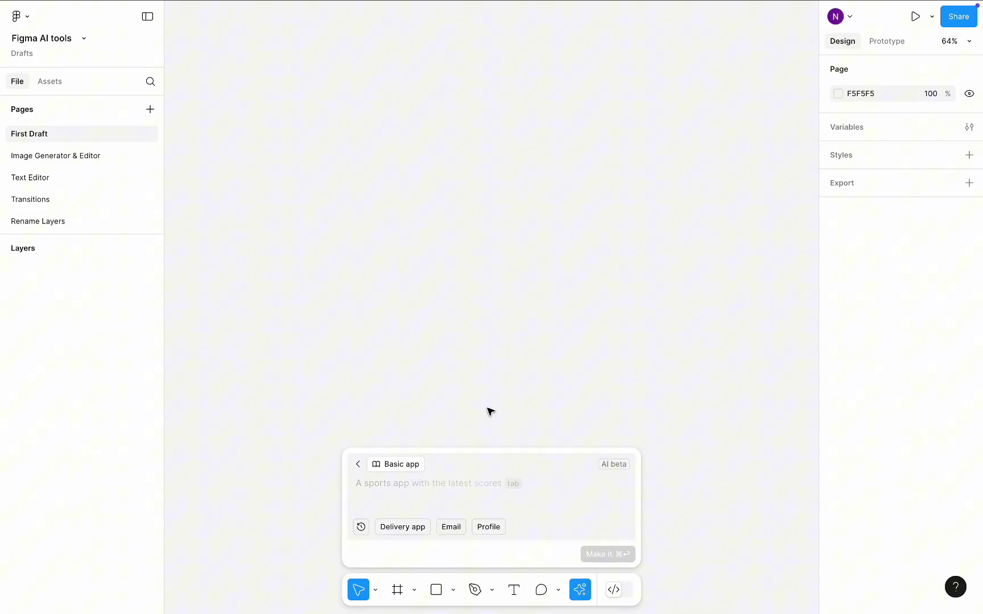
left_click(412, 468)
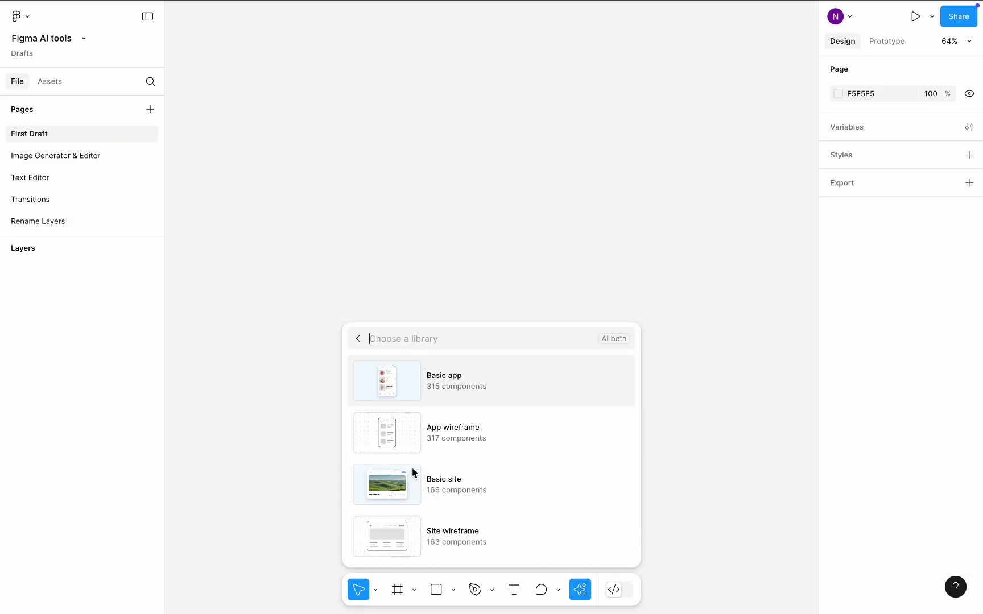
left_click(400, 394)
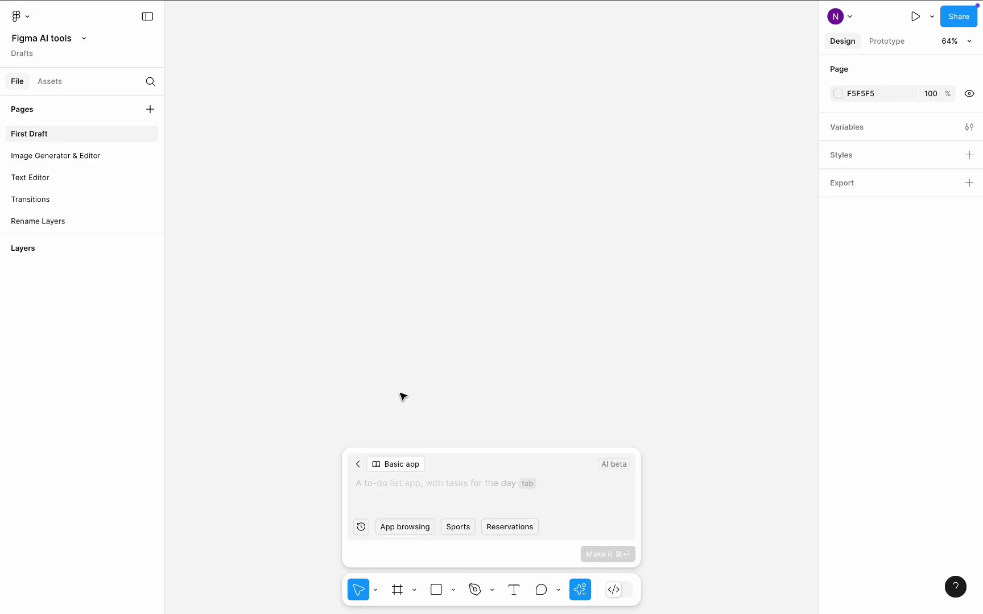
type("home screen of a")
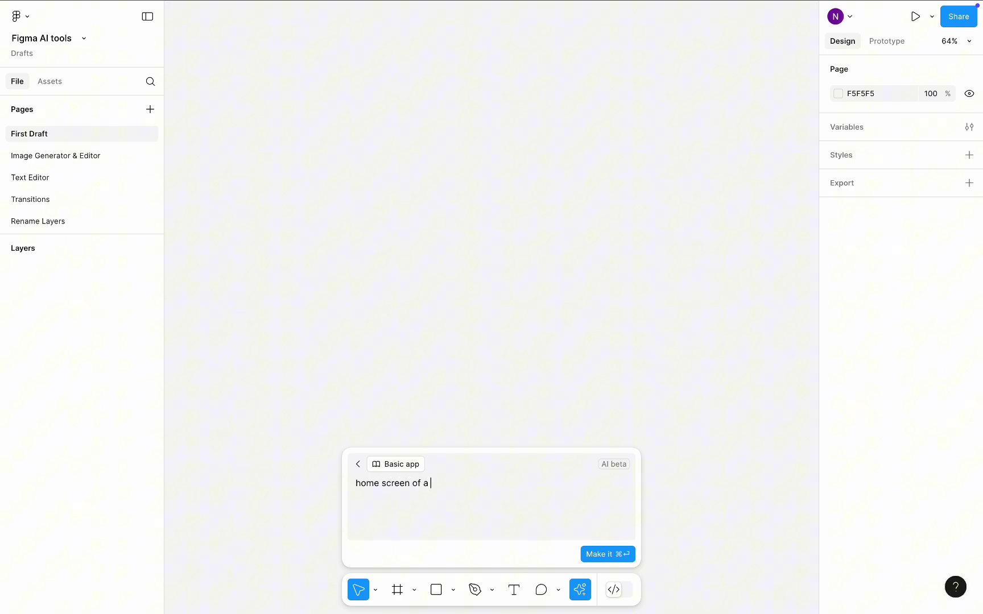
type(" seafood restaurant with a menu")
left_click(595, 554)
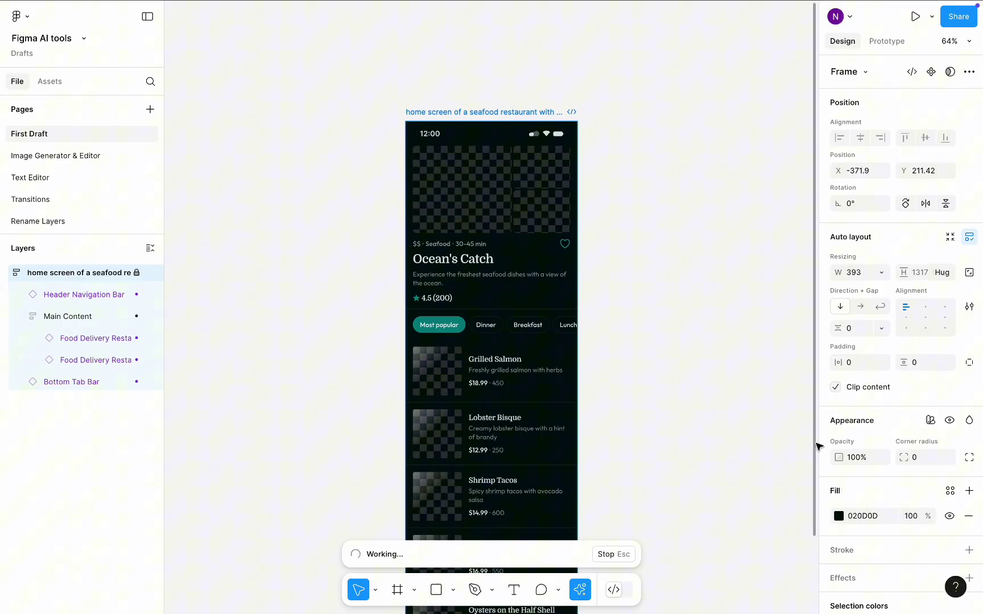
mouse_move(819, 454)
left_mouse_down()
mouse_move(817, 564)
mouse_move(814, 468)
left_mouse_up()
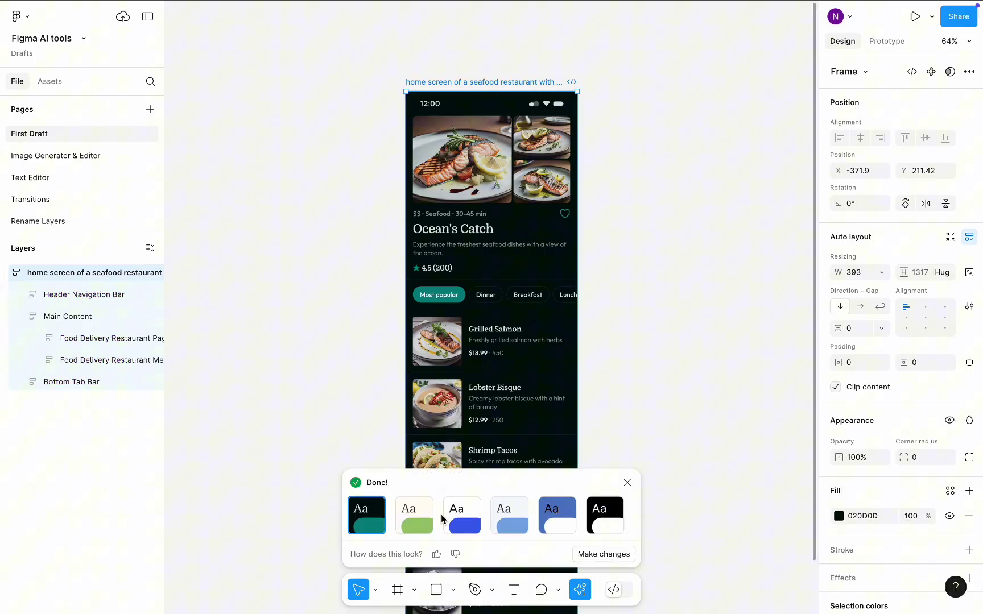
Try the generated screen's theme variants and apply the pale blue one with the soft blue accent.
left_click(412, 515)
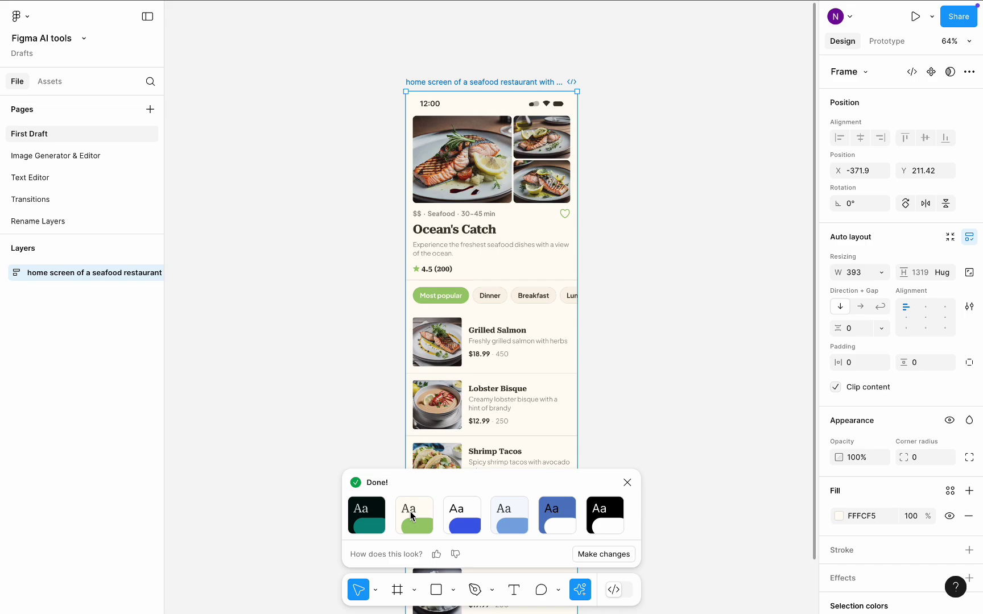
left_click(484, 521)
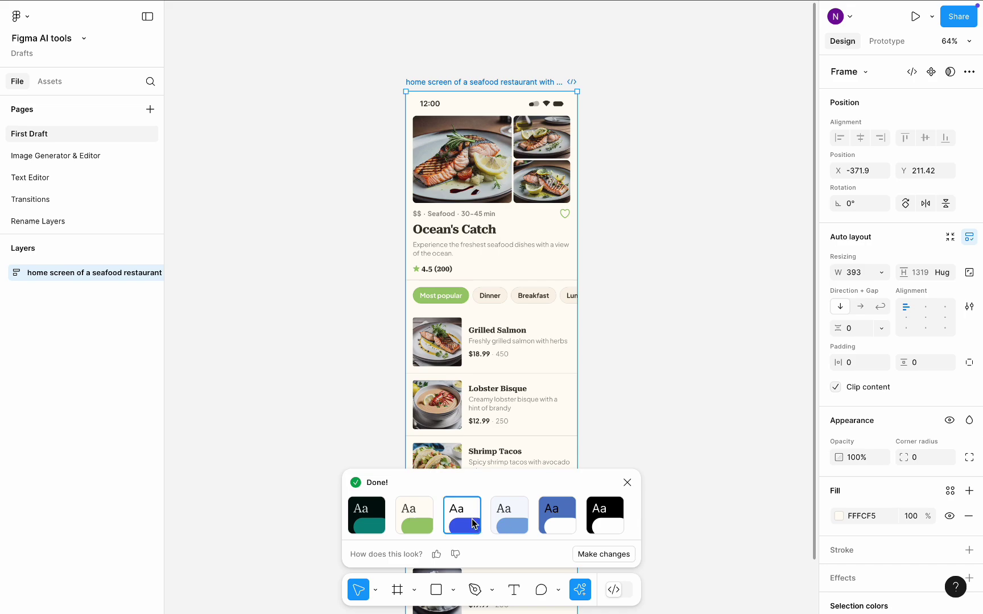
left_click(511, 524)
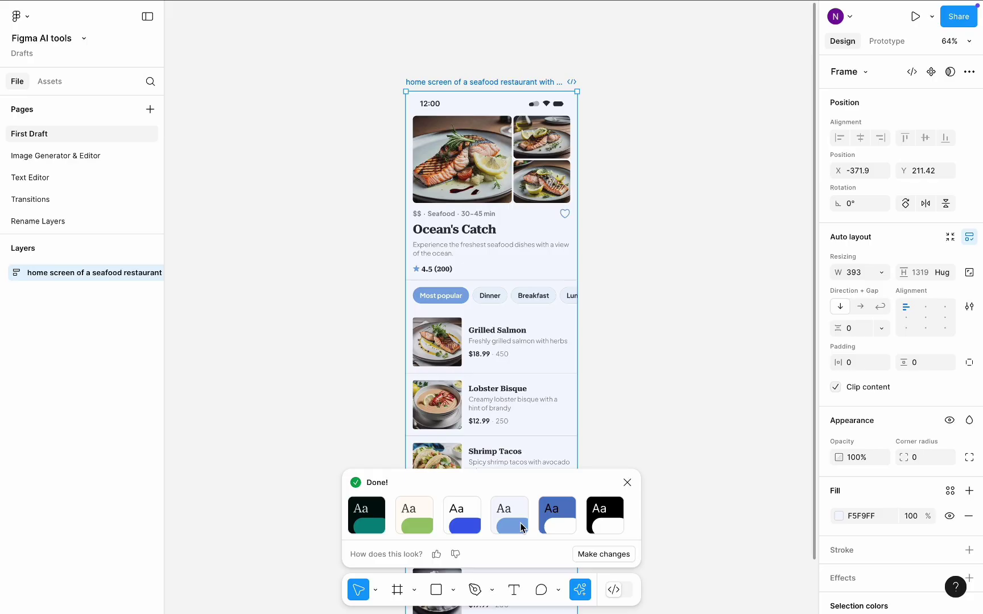
Reduce the draft's corner radius to slightly below the middle of its range and leave the First Draft changes.
left_click(584, 555)
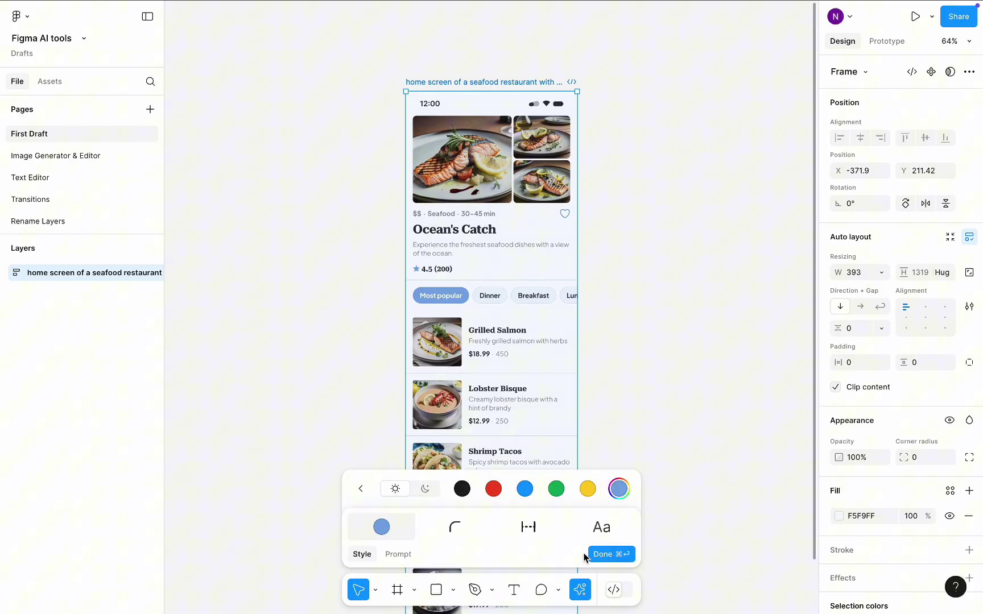
left_click(455, 527)
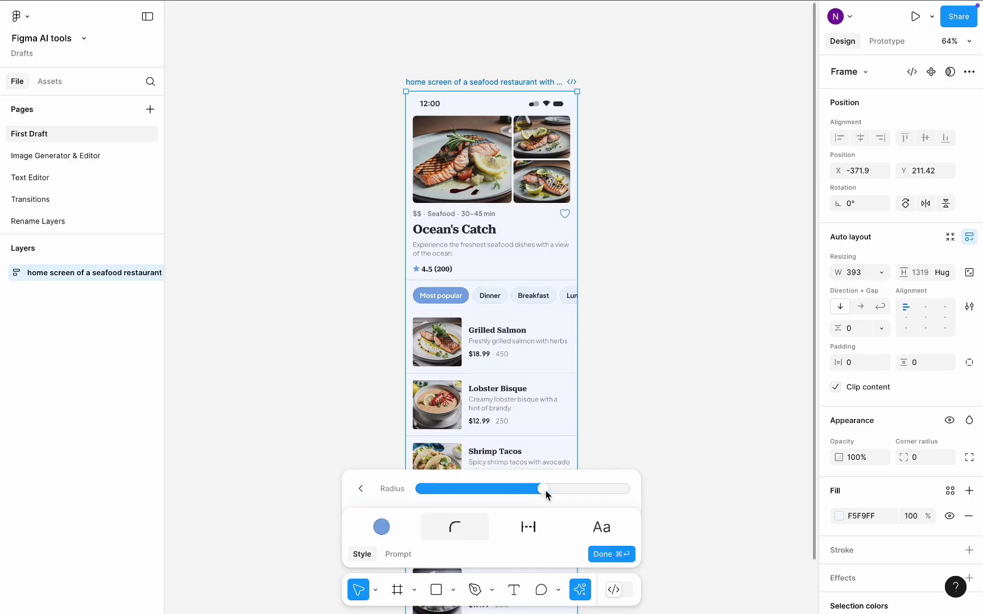
left_click_drag(547, 490, 519, 490)
scroll(482, 317, "up", 5)
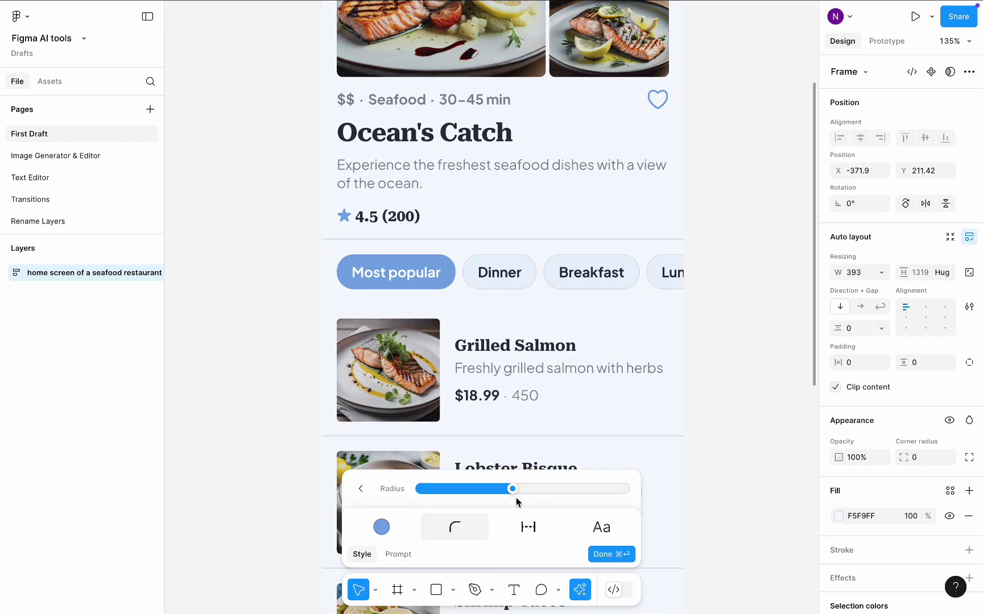
left_click(526, 528)
left_click(361, 488)
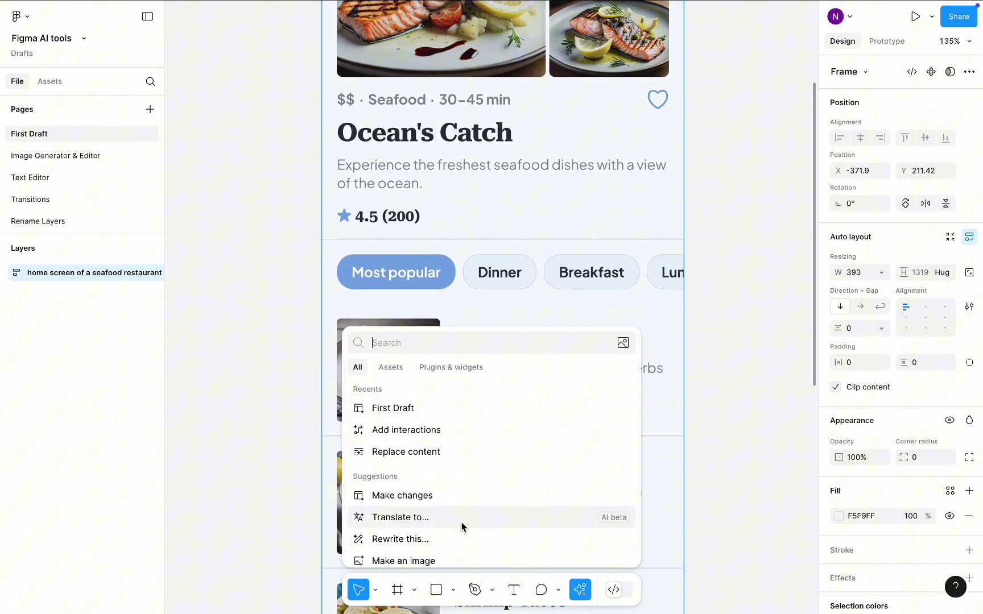
left_click(734, 385)
Inspect the generated screen's menu section, the Lobster Bisque item and the bottom tab bar as separate editable layers.
double_click(445, 366)
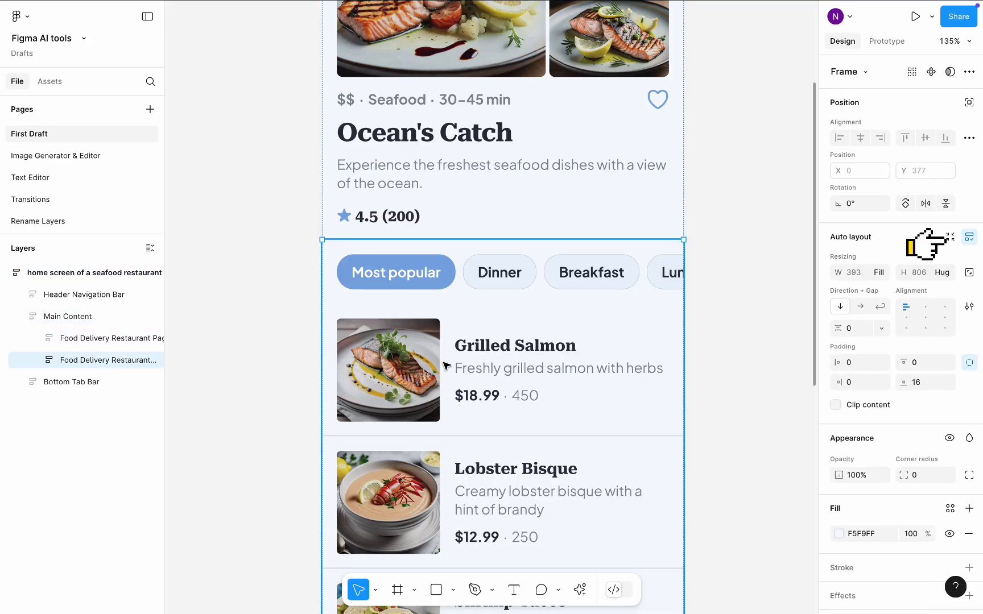
left_click(559, 273)
left_click(564, 512)
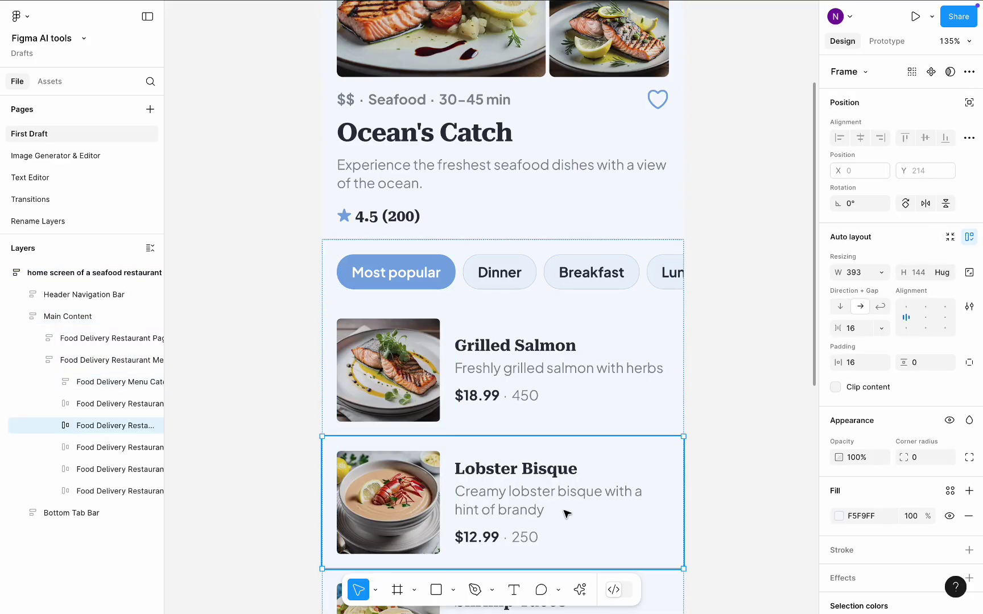
scroll(565, 513, "down", 5, "ctrl")
scroll(567, 513, "down", 5)
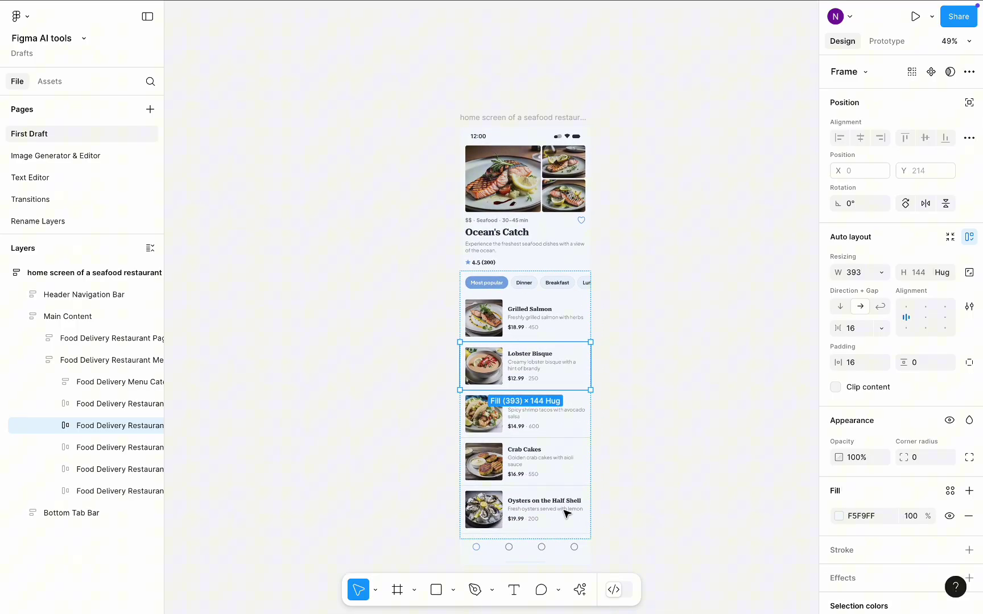
left_click(523, 549)
scroll(524, 550, "down", 2)
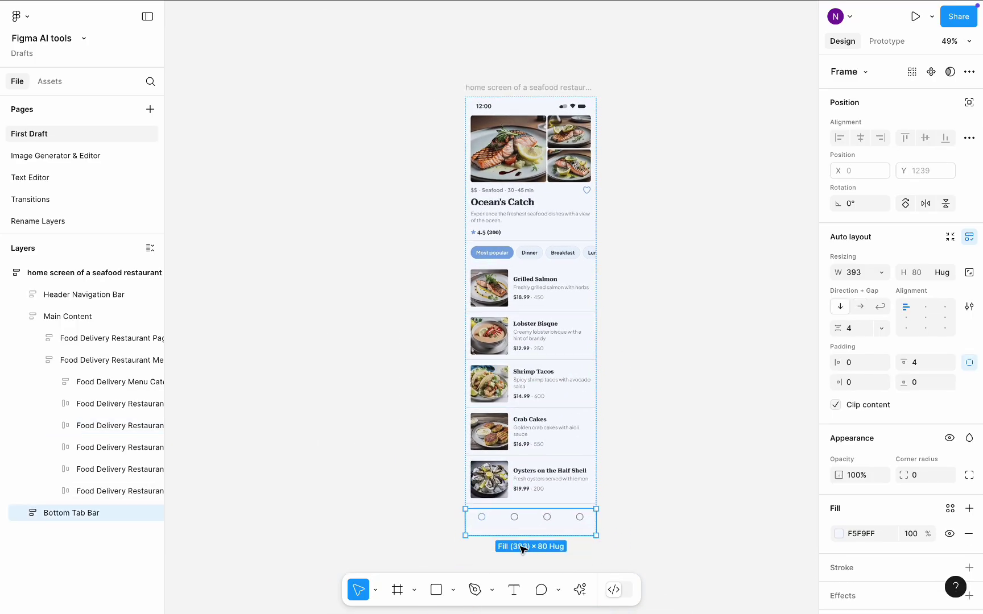
left_click(638, 435)
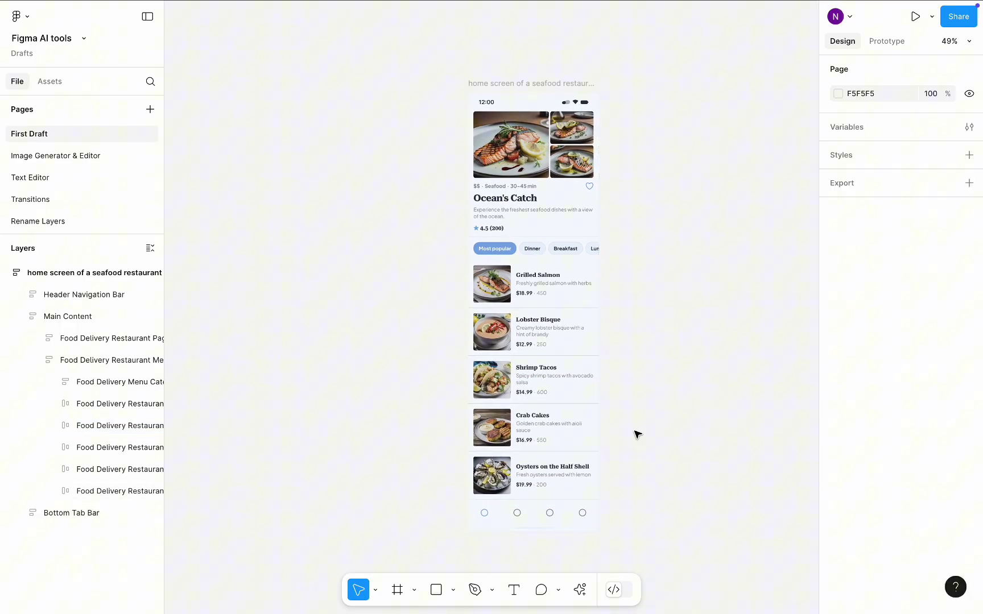
Generate a second First Draft from the copied detailed prompt for a modern seafood restaurant home screen with a "Welcome to Ocean Delights!" message.
scroll(637, 434, "right", 5)
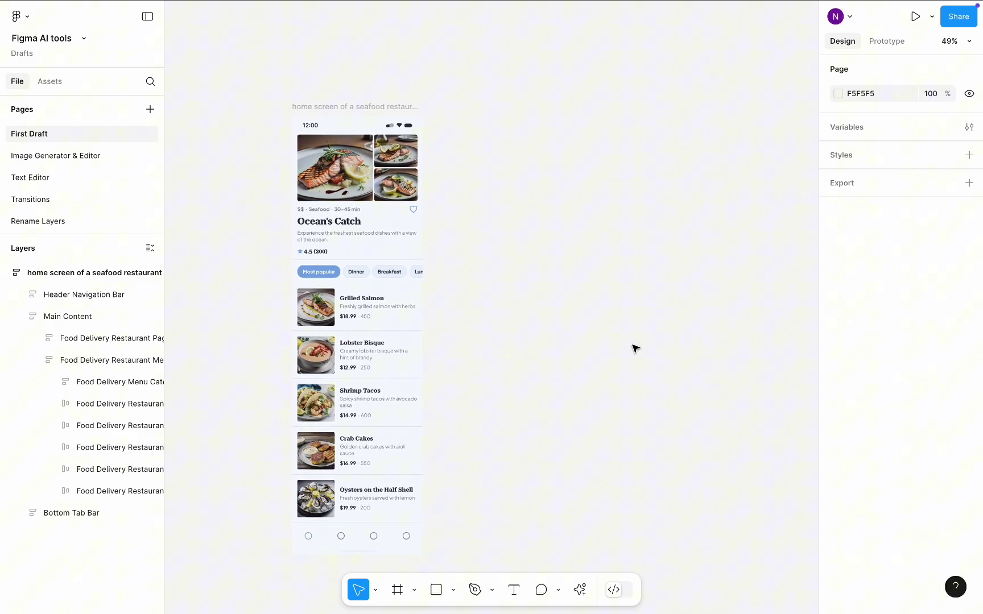
scroll(628, 381, "right", 2)
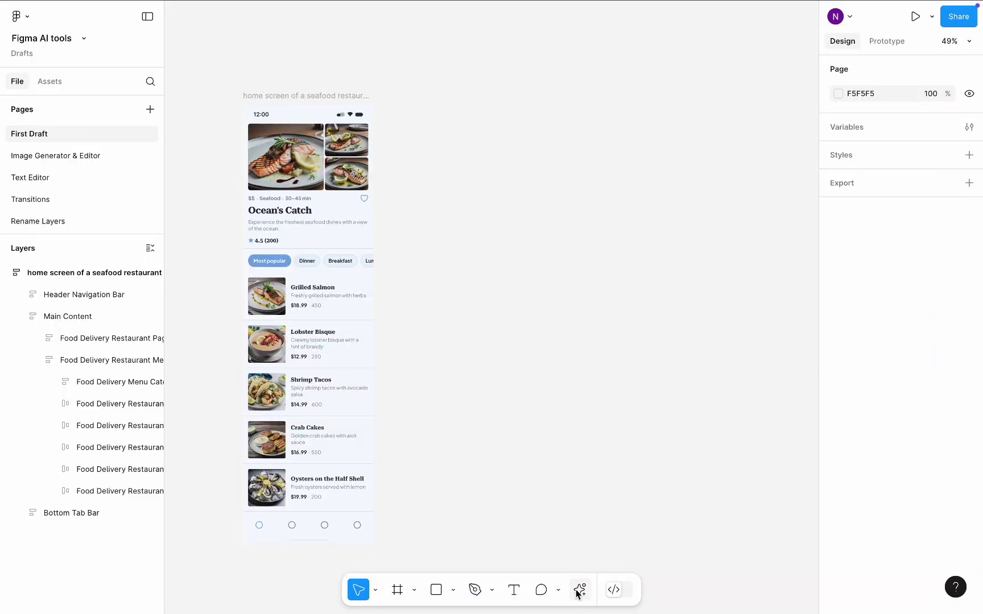
left_click(580, 590)
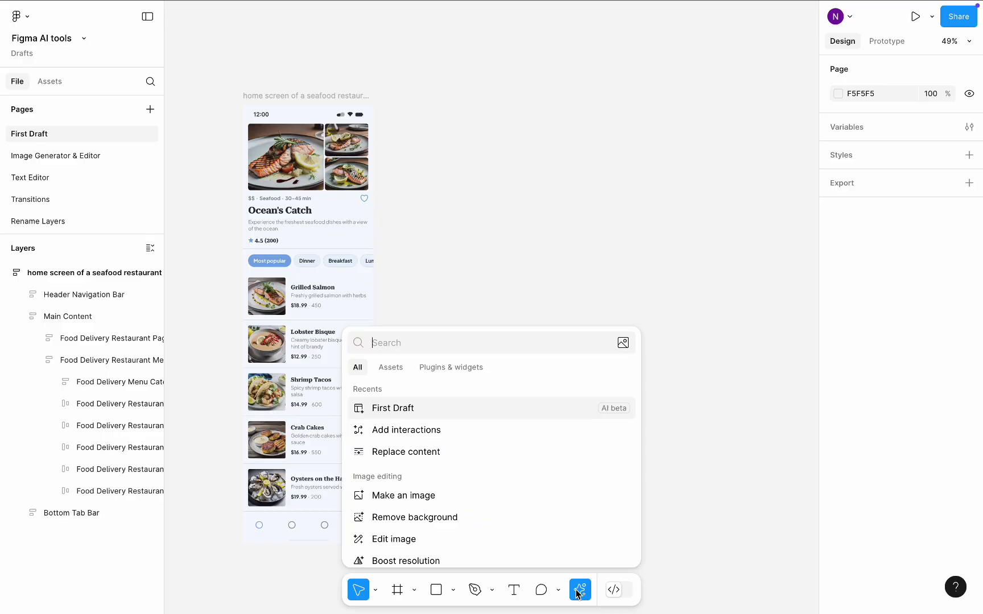
left_click(407, 409)
key("super+v")
scroll(457, 494, "up", 5)
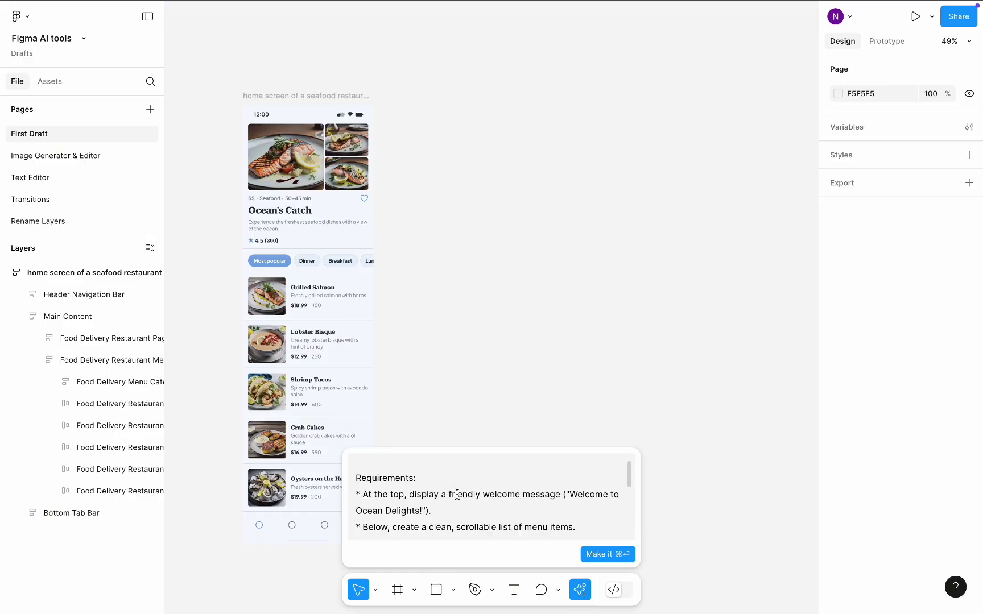
scroll(457, 494, "up", 2)
left_click(609, 554)
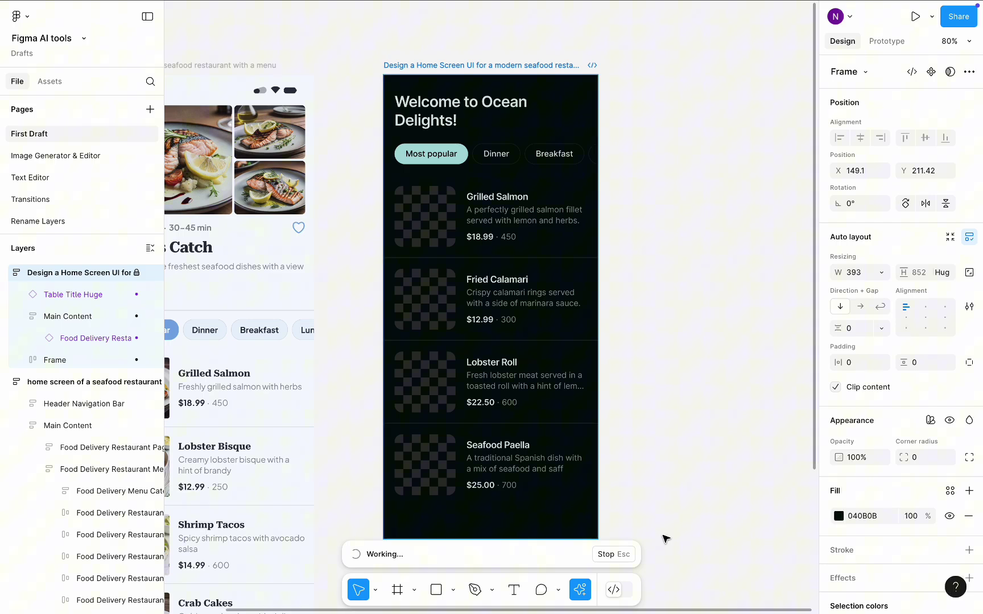
Restyle the second draft with the cream and green theme, then change its accent colour to blue in light mode.
left_click_drag(817, 437, 818, 530)
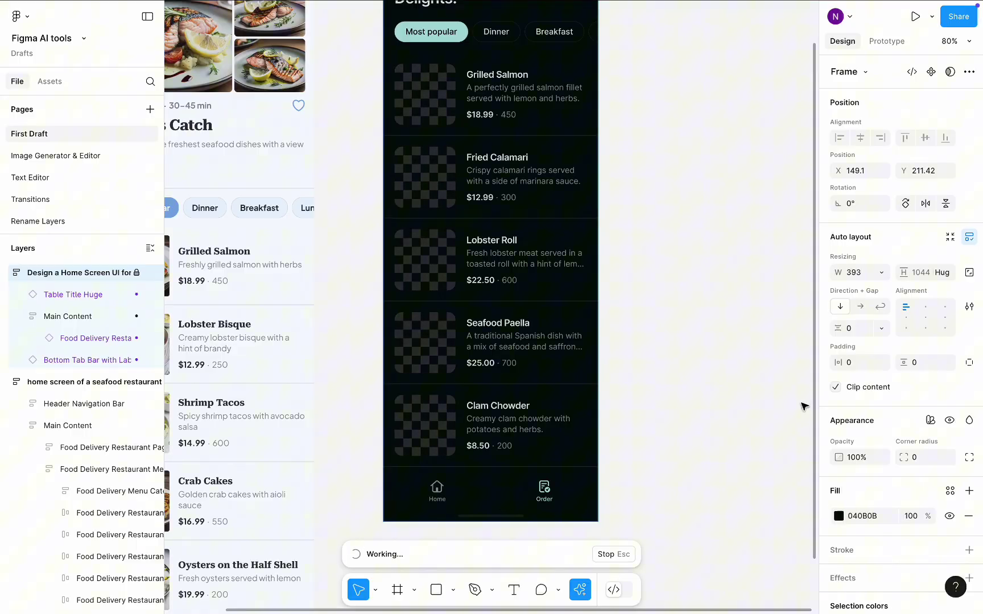
scroll(804, 406, "up", 5)
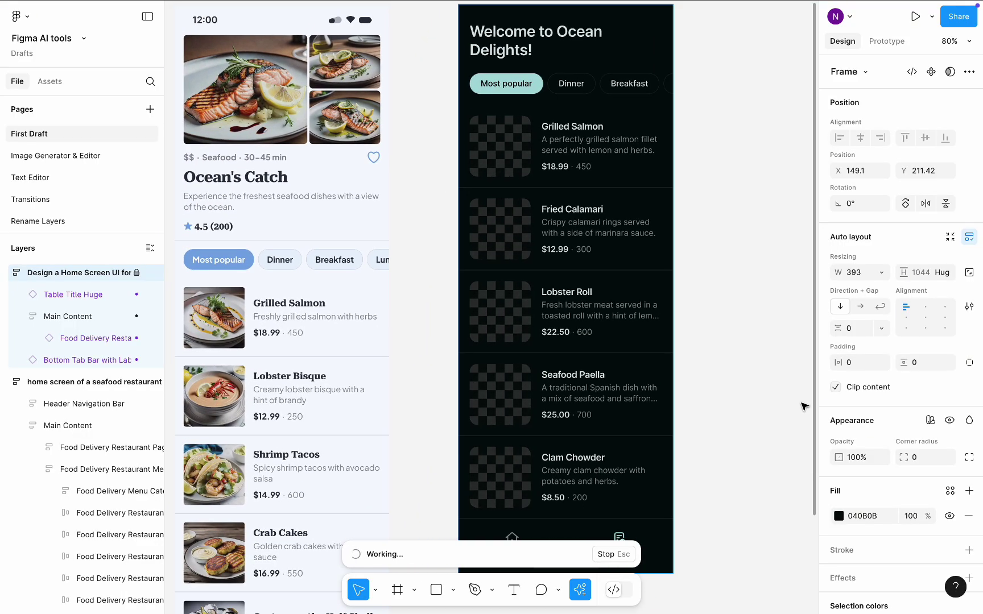
scroll(804, 406, "up", 2)
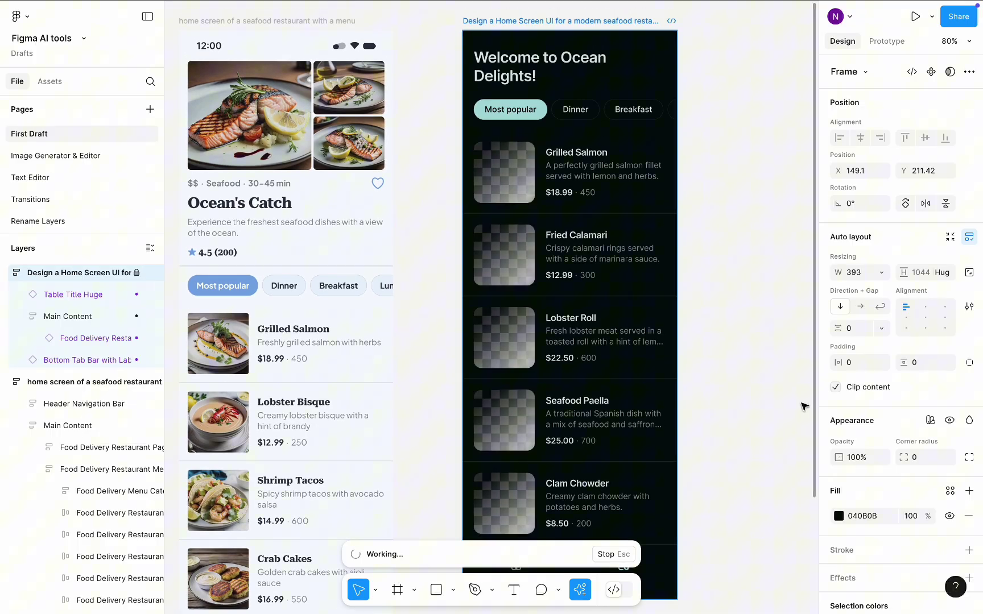
scroll(808, 415, "down", 3)
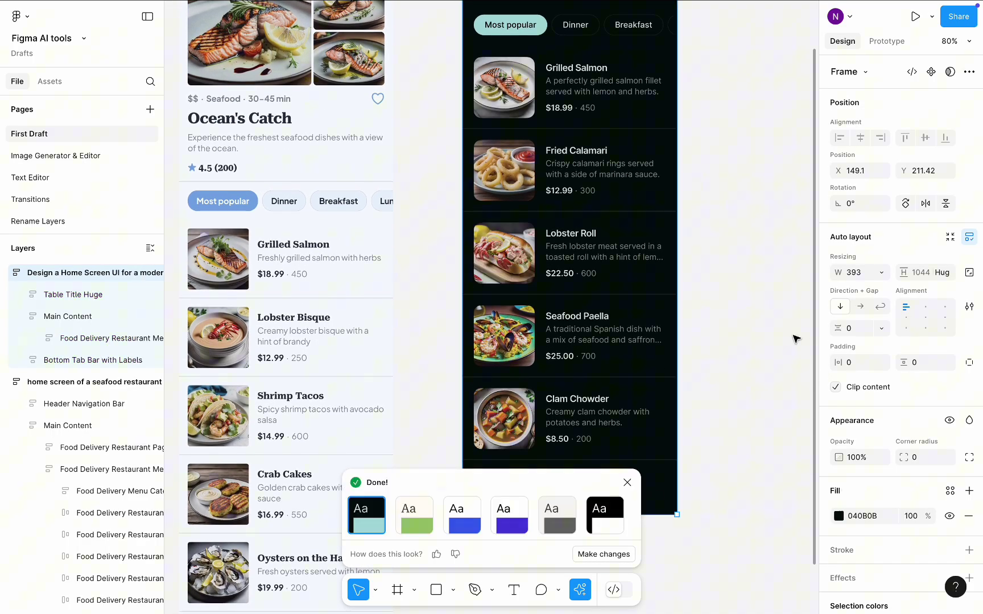
scroll(735, 360, "up", 5)
left_click(417, 520)
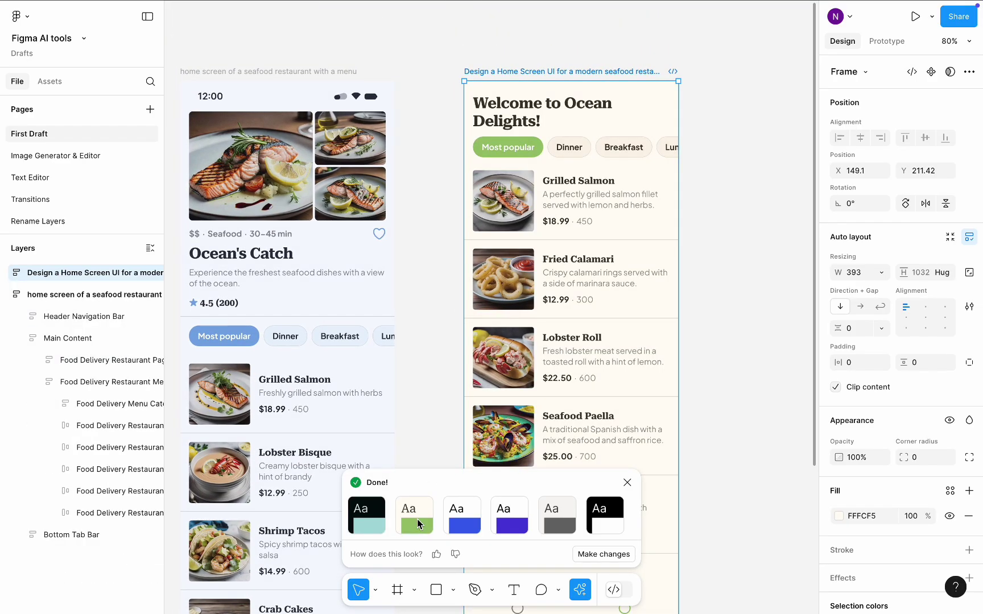
left_click(598, 555)
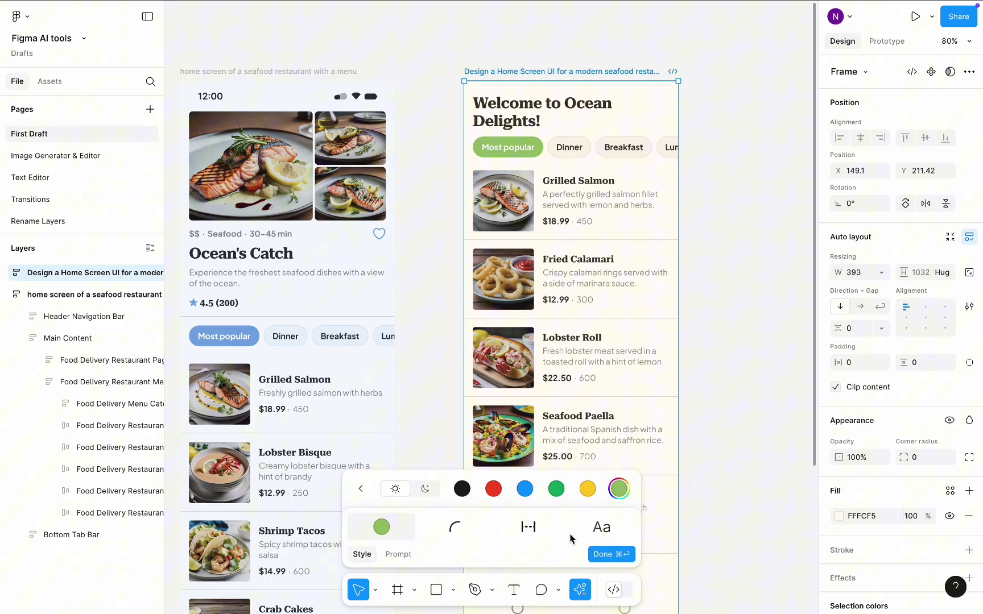
left_click(524, 490)
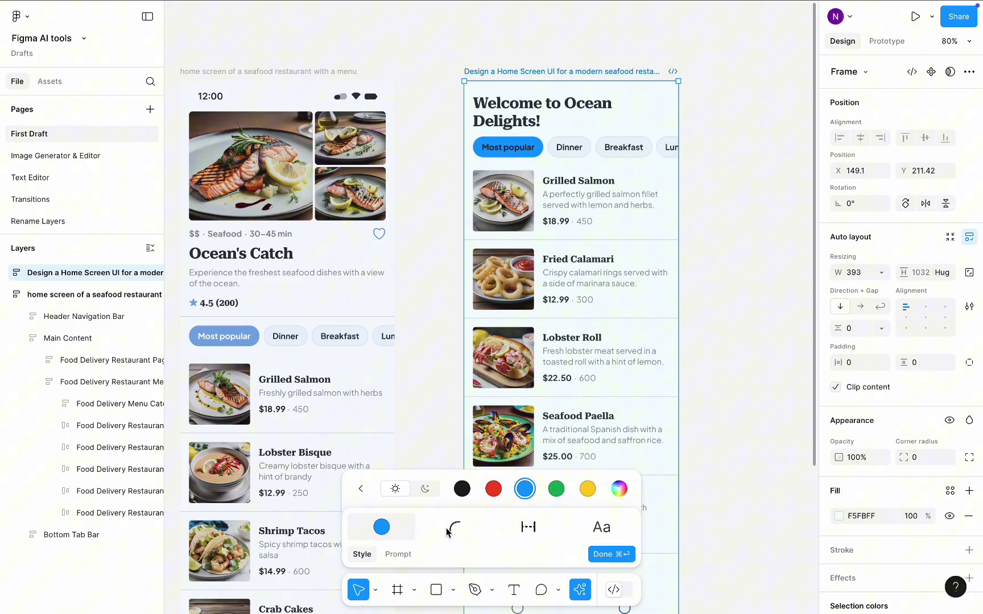
left_click(426, 490)
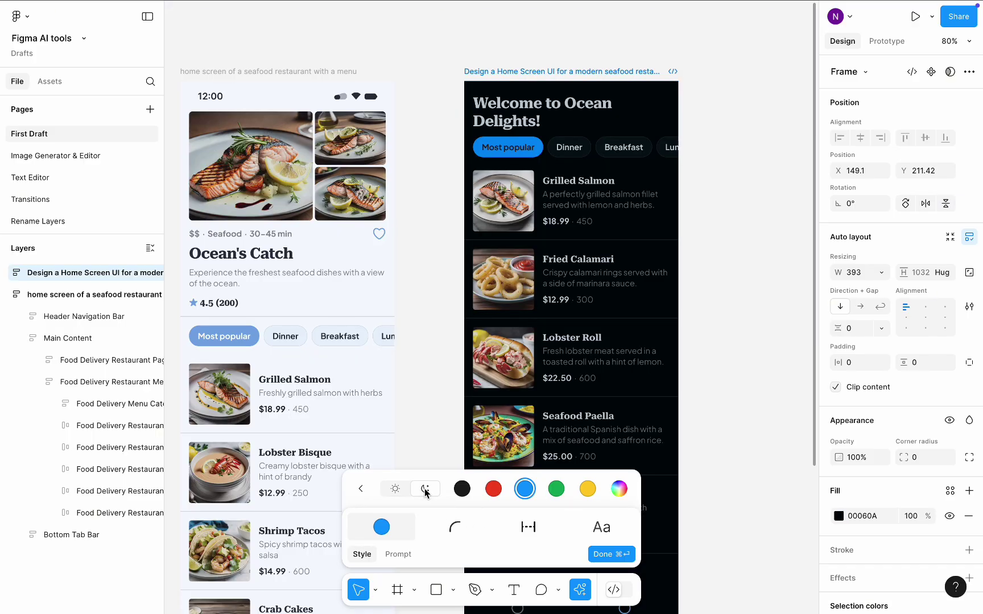
left_click(396, 490)
left_click(361, 489)
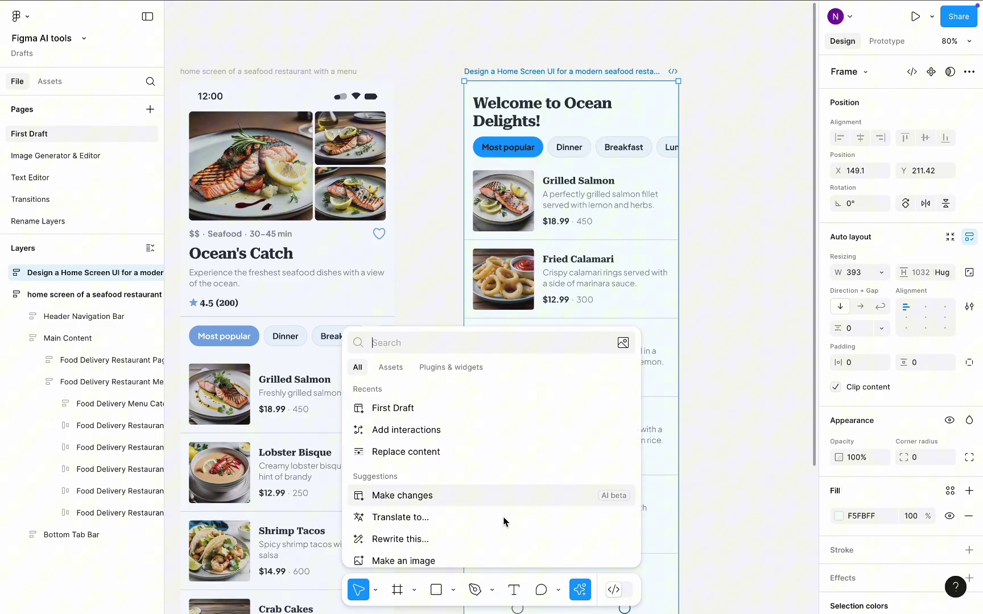
left_click(771, 404)
Compare the restyled "Welcome to Ocean Delights!" screen with the first seafood home screen beside it.
scroll(771, 404, "down", 2)
scroll(771, 404, "left", 3)
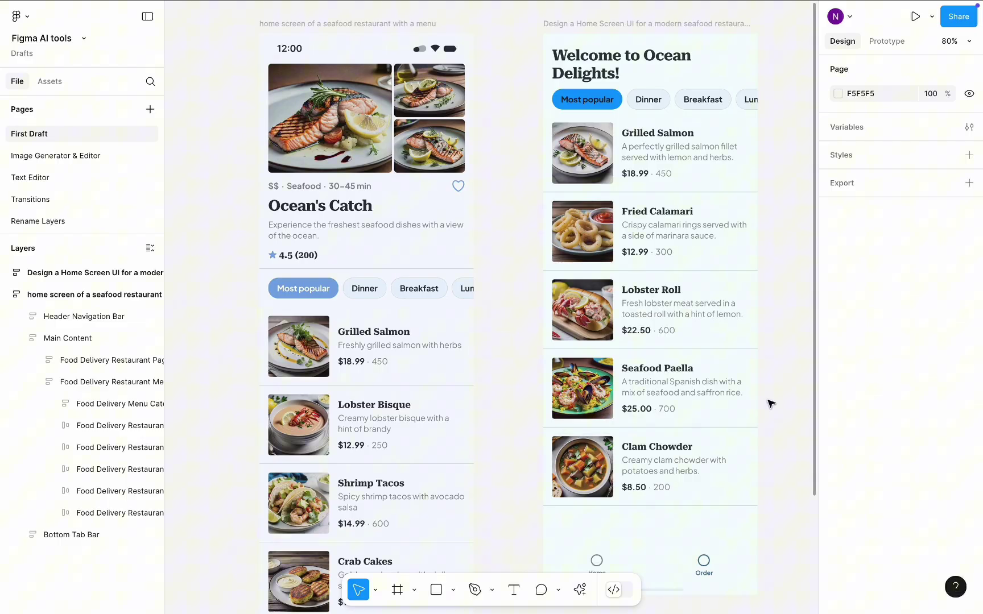
left_click(654, 502)
left_click(779, 487)
scroll(771, 370, "right", 1)
scroll(771, 370, "up", 1)
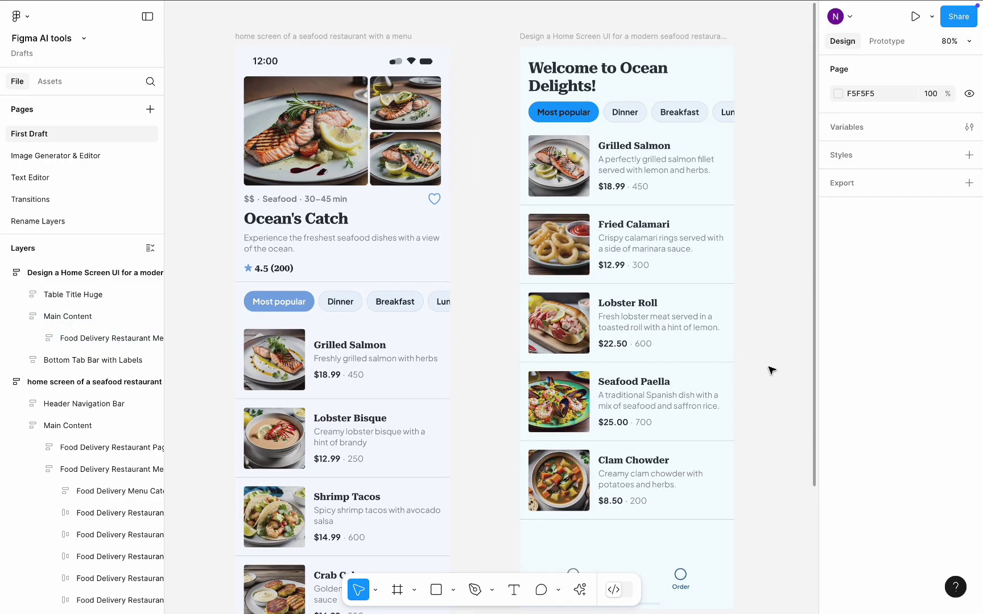
On the Image Generator & Editor page, generate an image with gpt-image-1 from the prompt "cat in a hat".
left_click(76, 160)
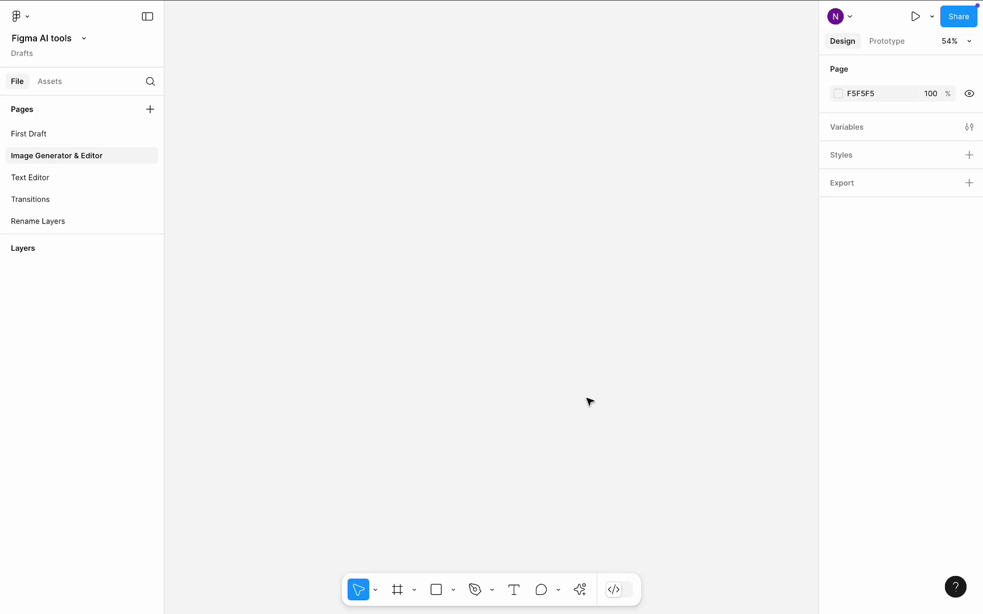
left_click(579, 590)
left_click(463, 409)
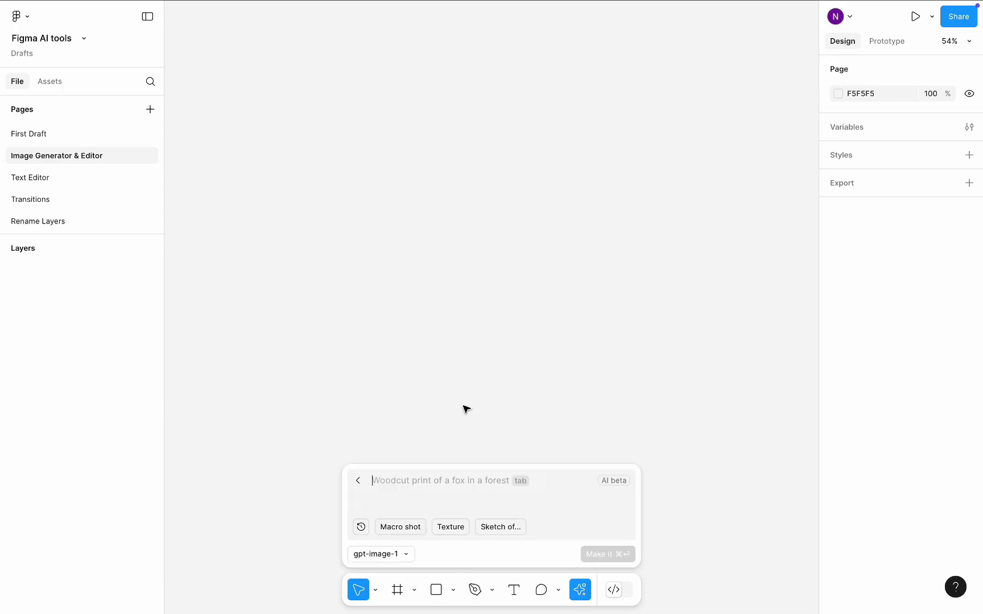
type("cat in a hat")
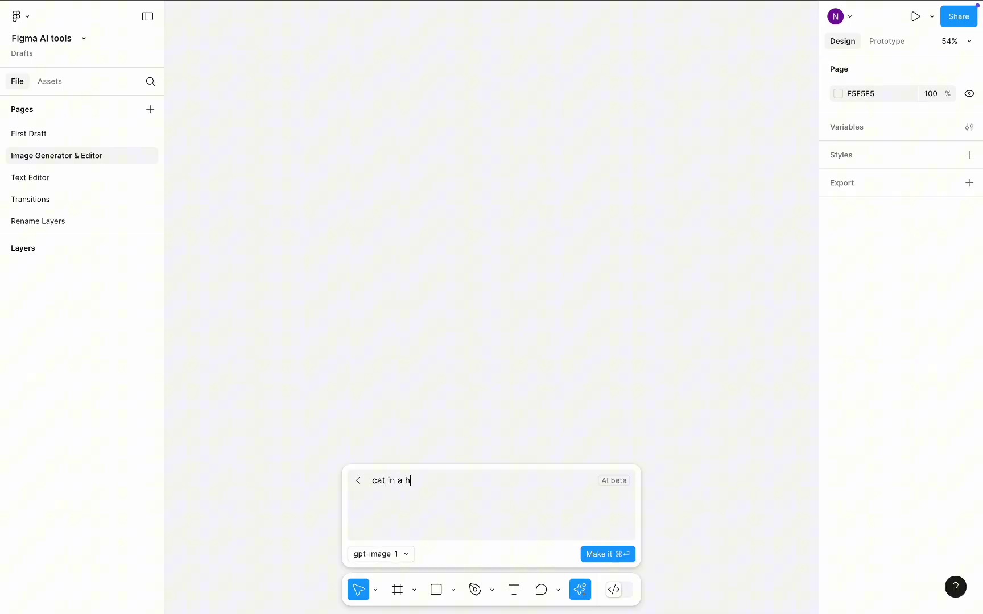
left_click(598, 554)
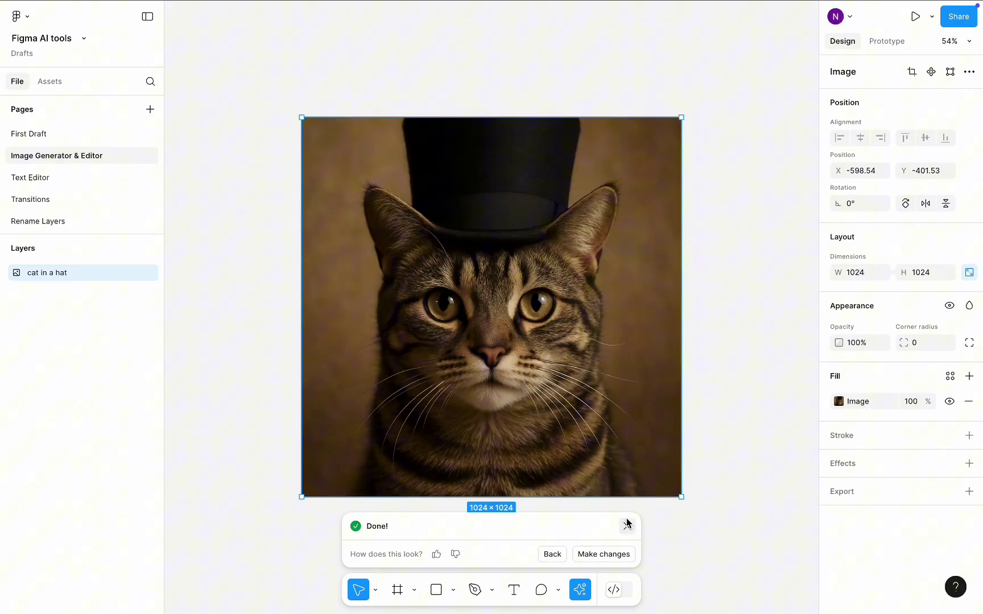
Edit the generated cat image with the prompt "change hat color to red", then dismiss the result and deselect the image.
left_click(603, 554)
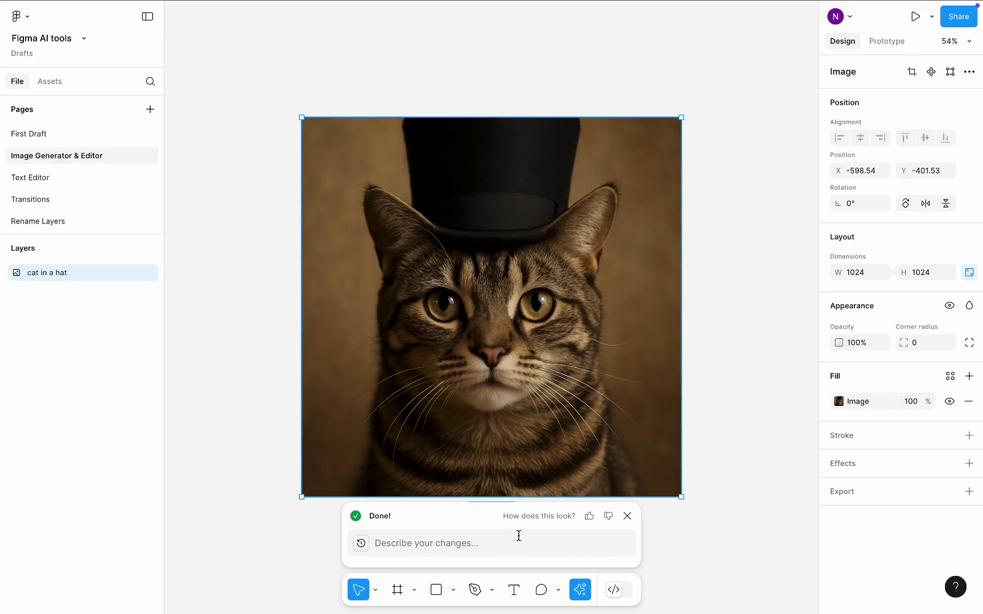
left_click(498, 543)
type("change hat color to red")
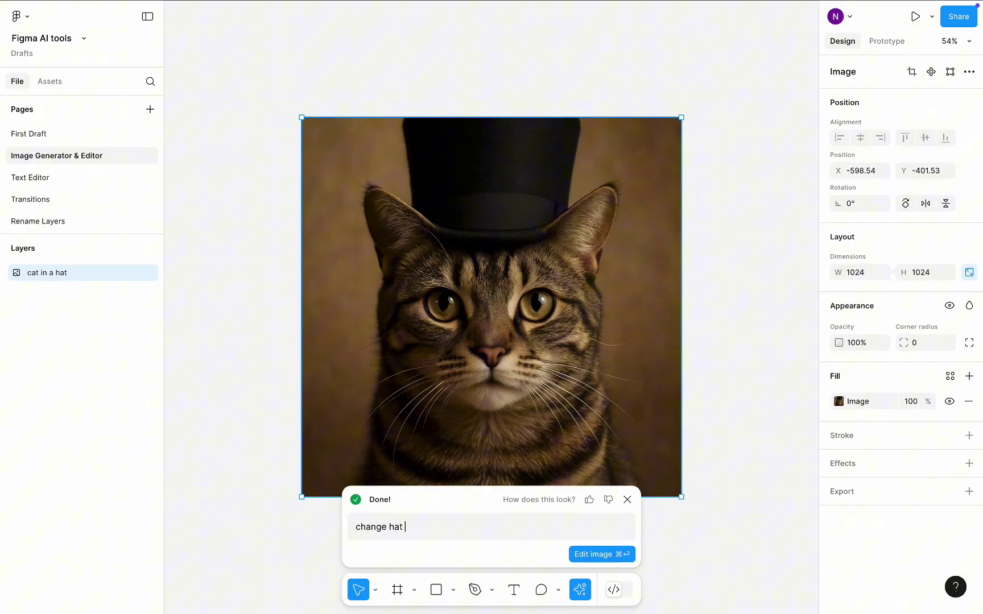
left_click(584, 555)
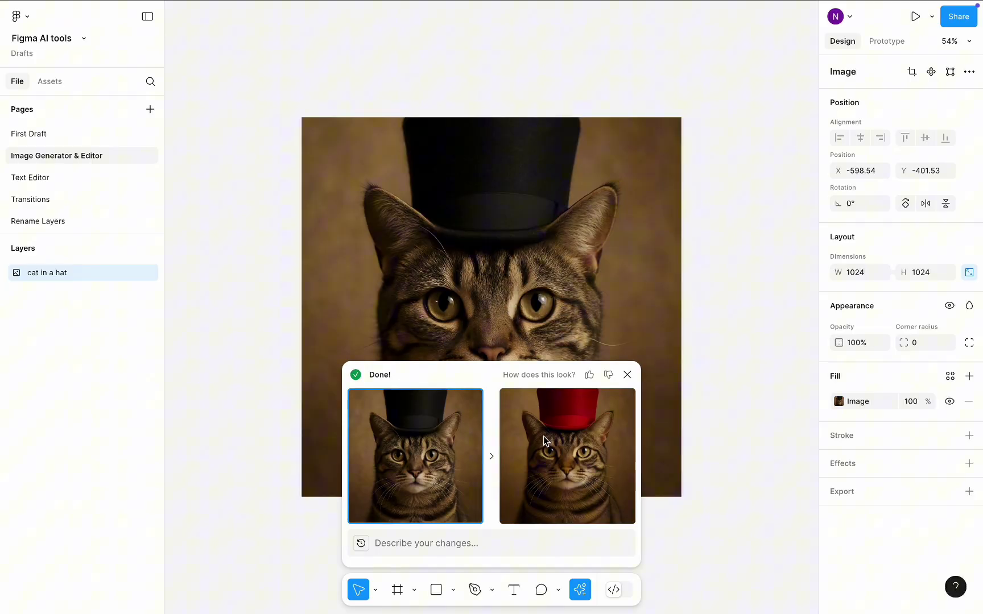
left_click(629, 374)
left_click(612, 536)
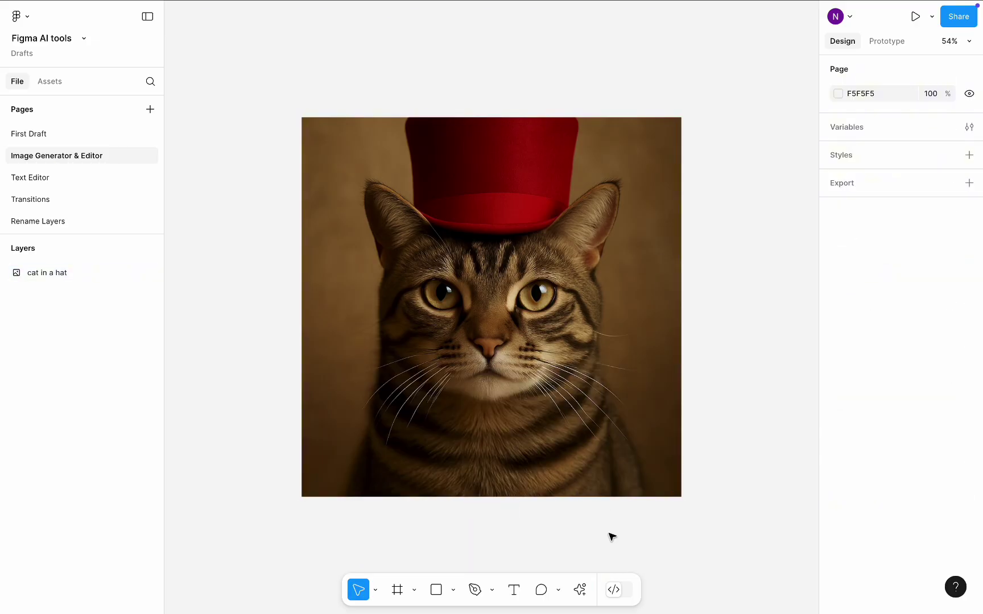
Remove the background from the cat in a hat image with the AI background removal tool.
left_click(582, 590)
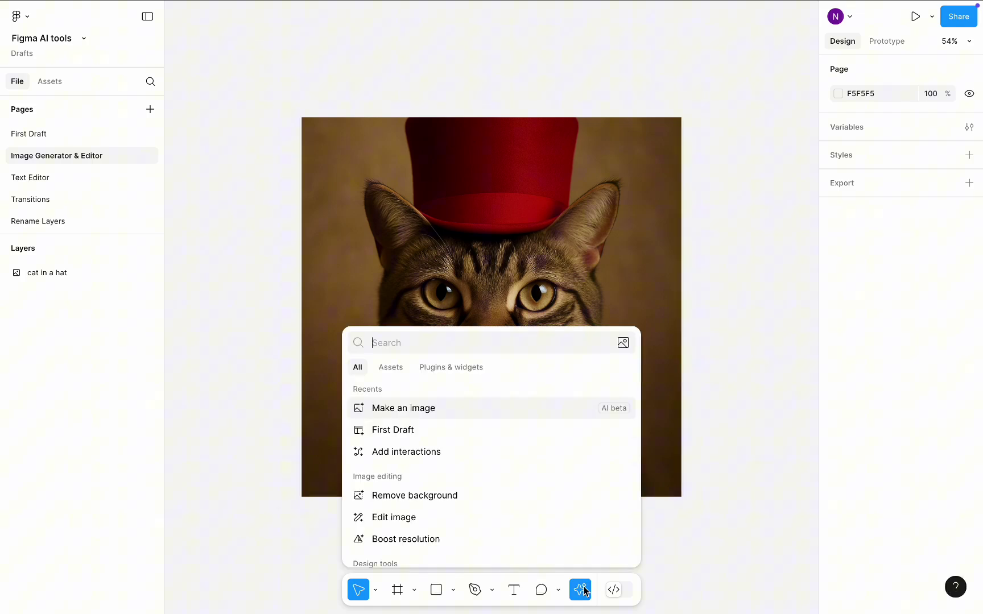
left_click(474, 499)
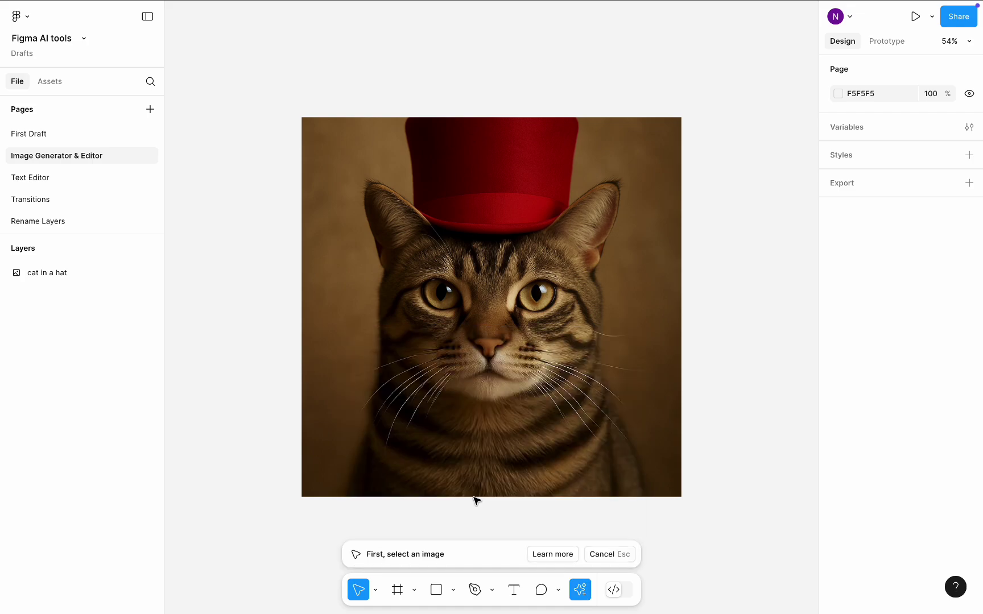
left_click(500, 377)
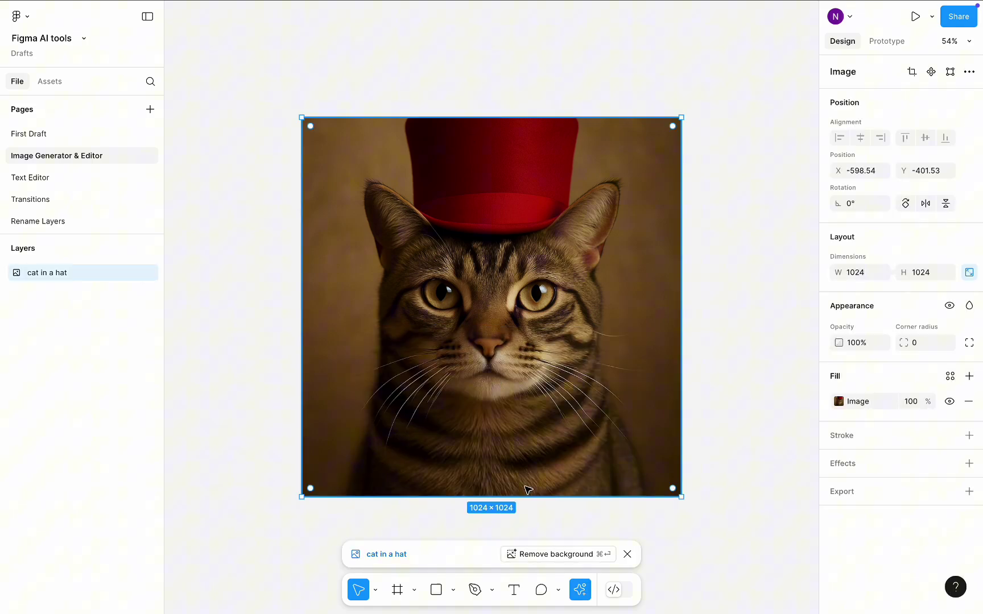
left_click(537, 555)
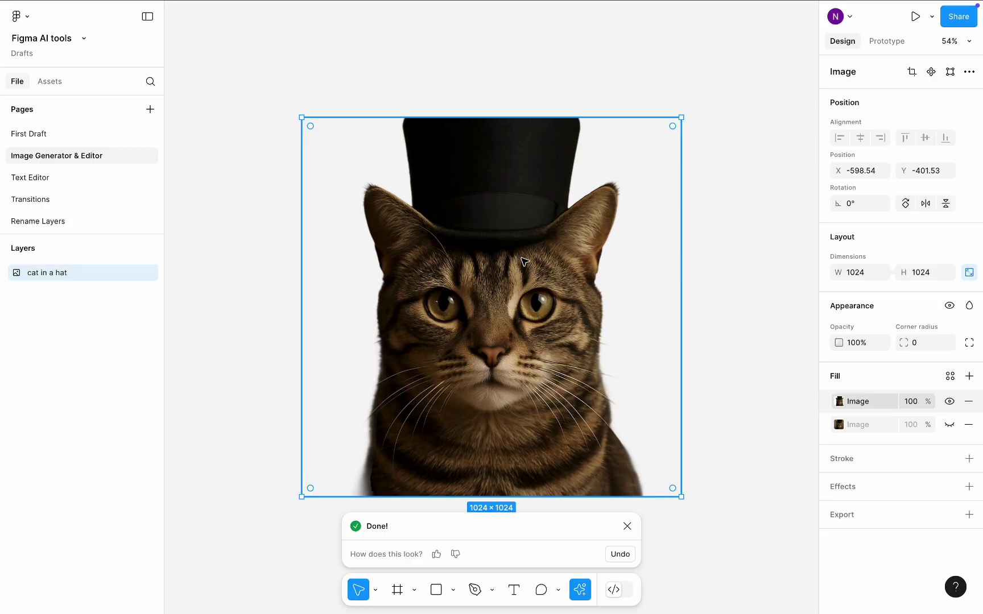
Boost the resolution of the cat cutout, check its fur and eye detail up close, and deselect the image.
scroll(524, 261, "up", 5)
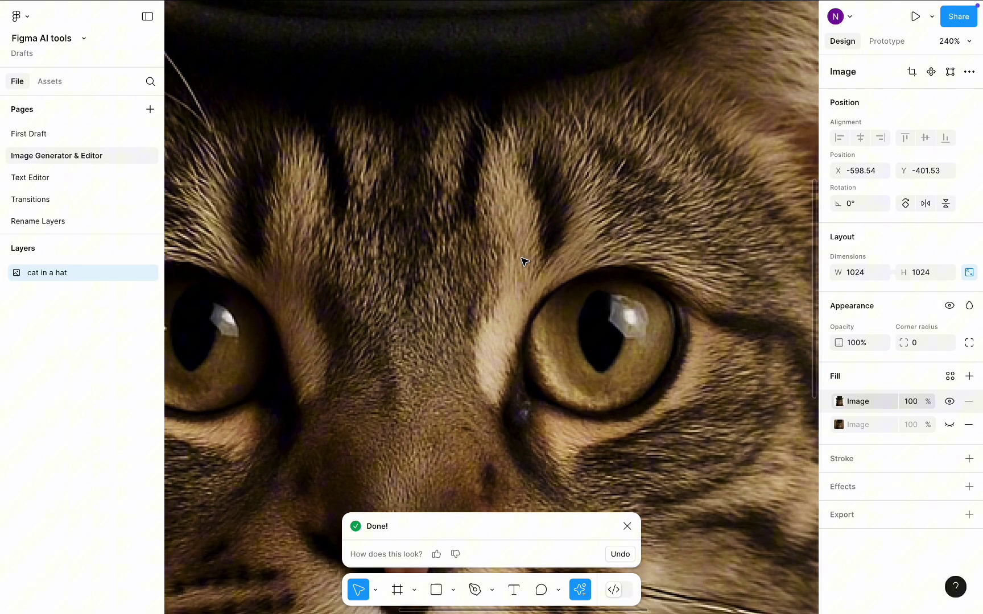
scroll(524, 261, "down", 3)
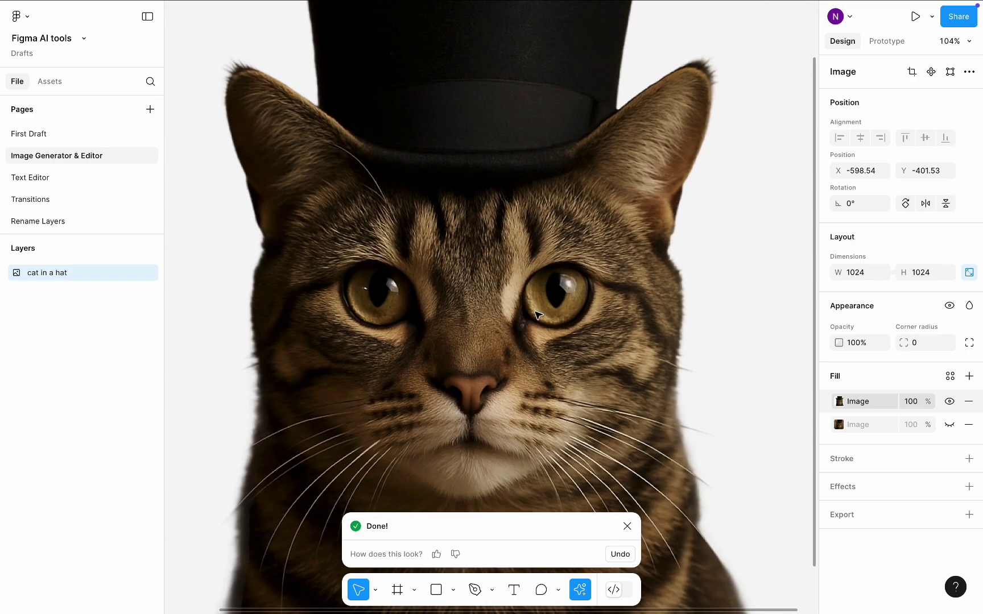
left_click(581, 593)
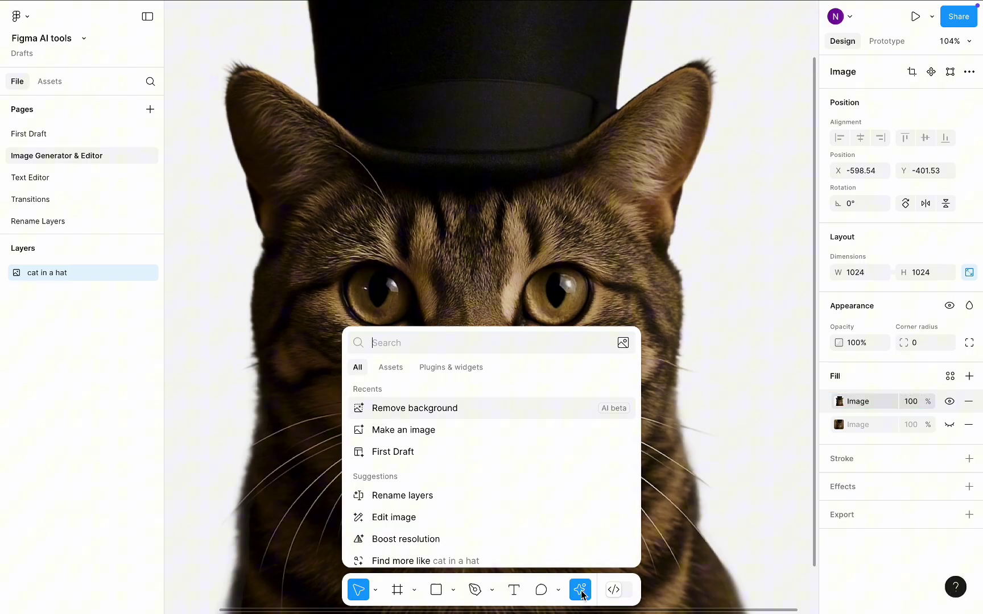
left_click(557, 536)
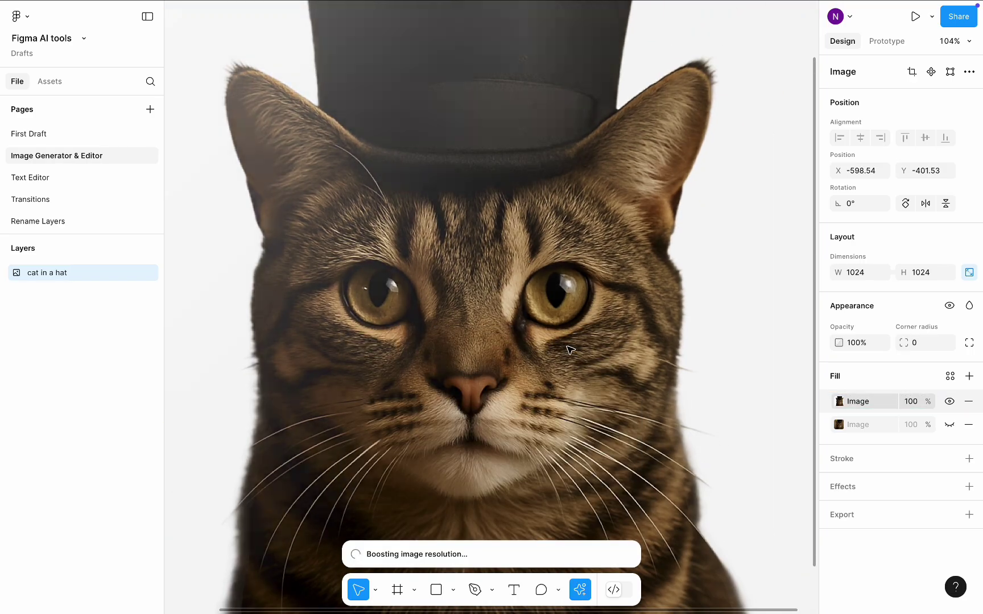
scroll(569, 348, "up", 3)
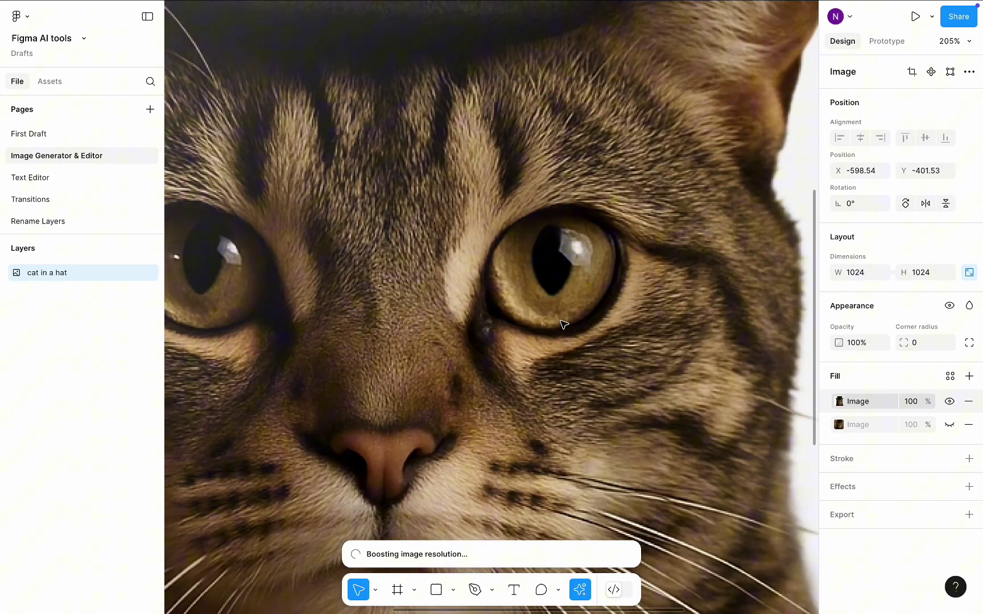
scroll(563, 321, "down", 5)
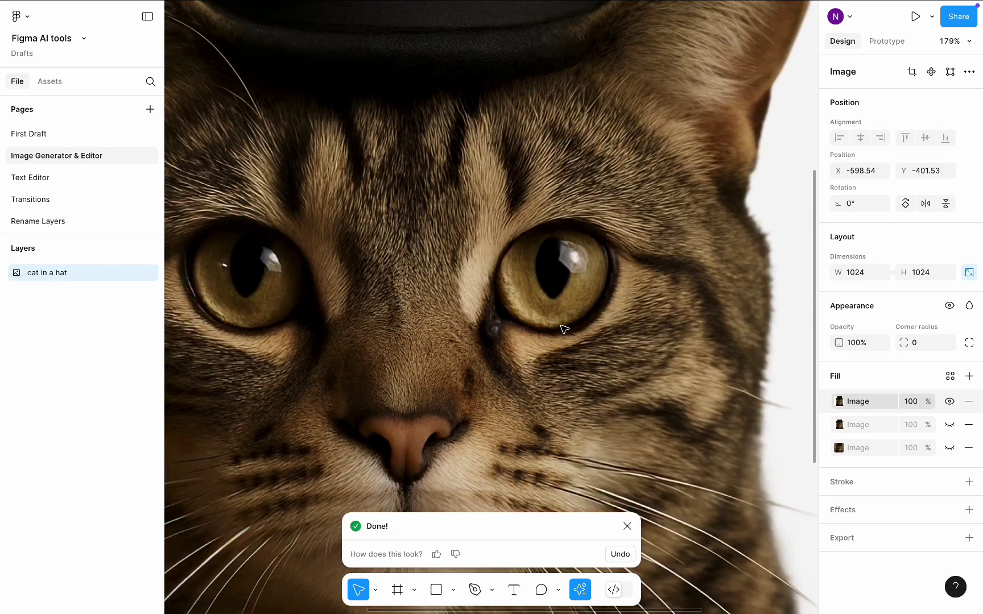
scroll(563, 328, "down", 3)
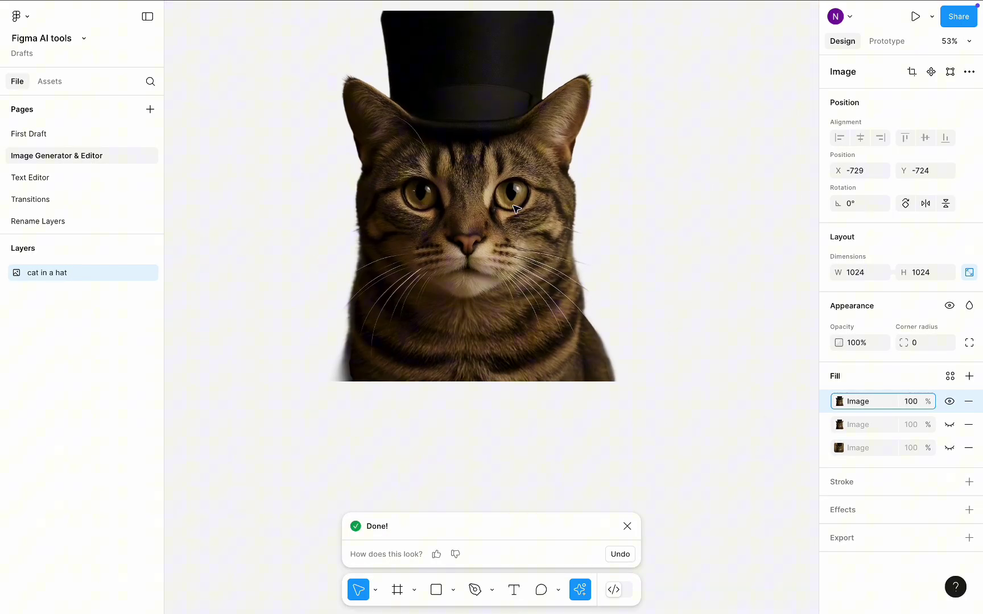
left_click(694, 364)
scroll(693, 364, "up", 2)
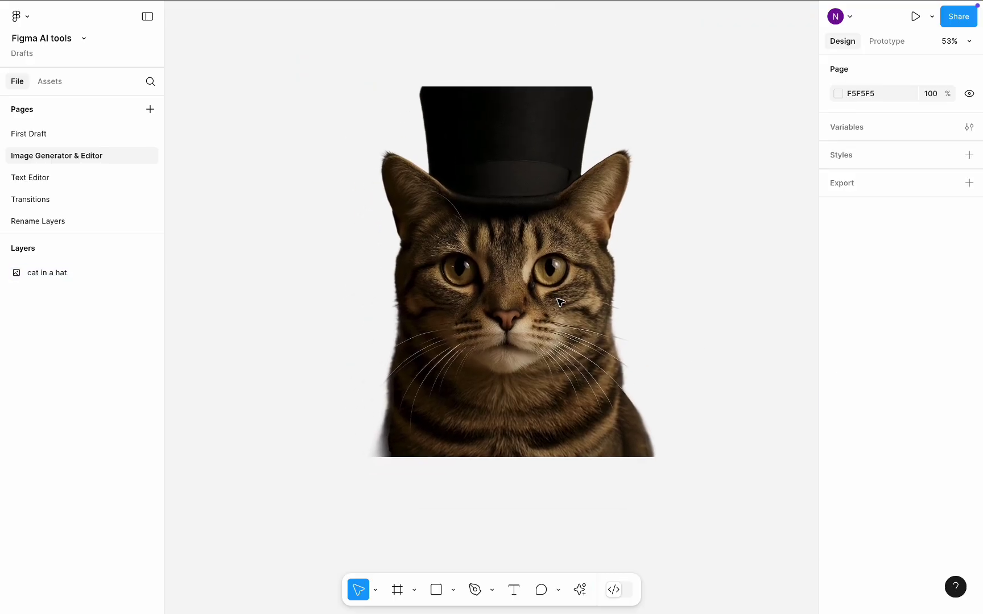
Copy the "Welcome to Ocean Delights!" frame from the First Draft page onto the Text Editor page.
left_click(72, 179)
left_click(67, 135)
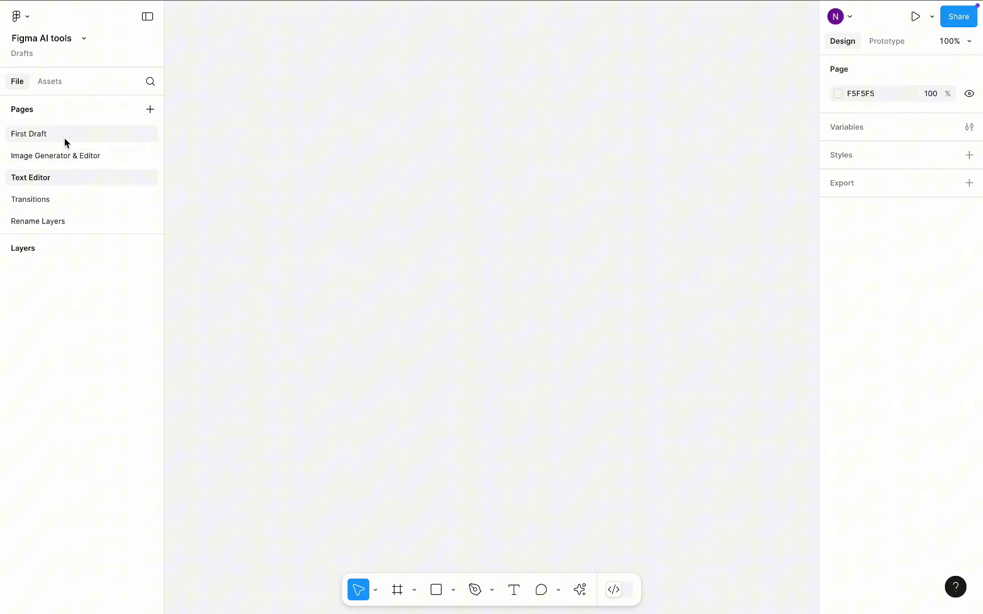
left_click(552, 44)
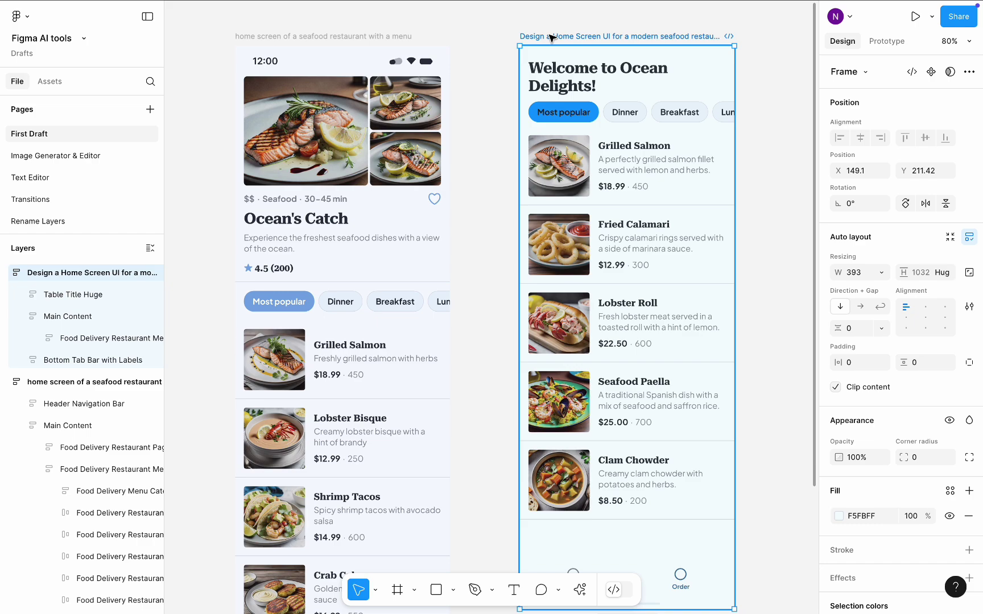
left_click(79, 178)
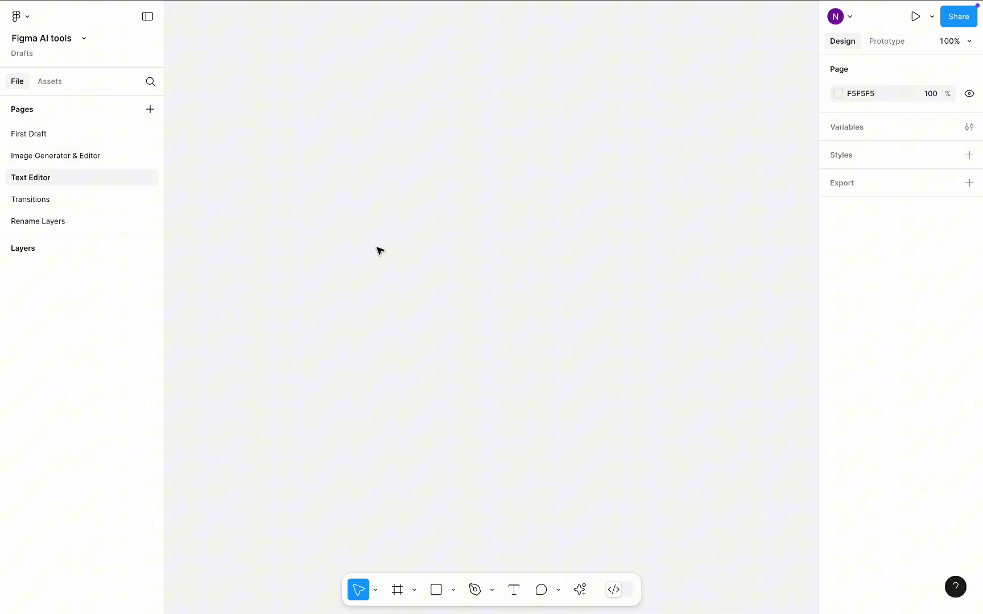
key("ctrl+v")
left_click(370, 266)
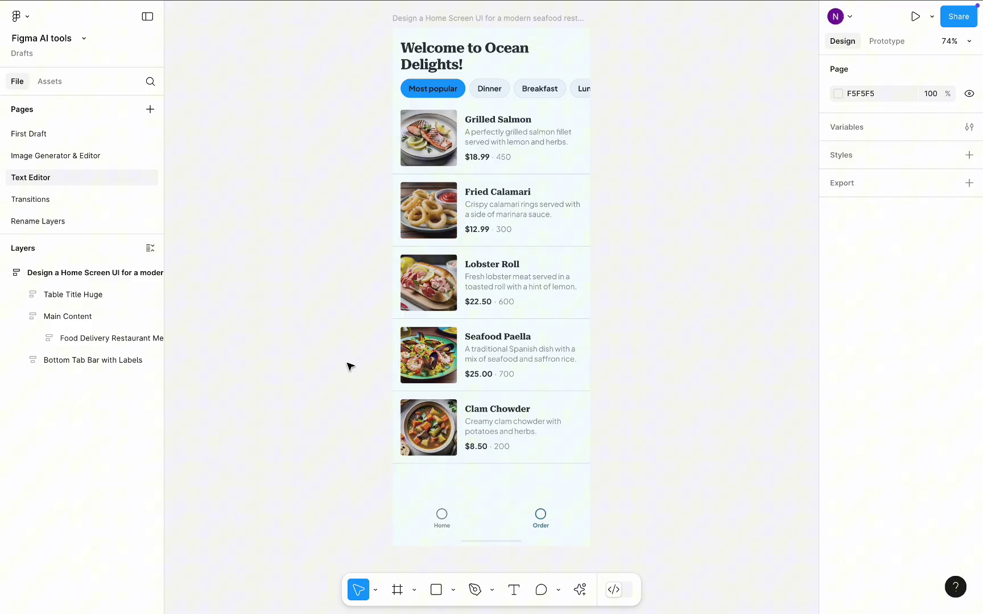
Rewrite the text blocks of all five dishes, Grilled Salmon through Clam Chowder, with the AI prompt "make it more sophisticated".
left_click(579, 592)
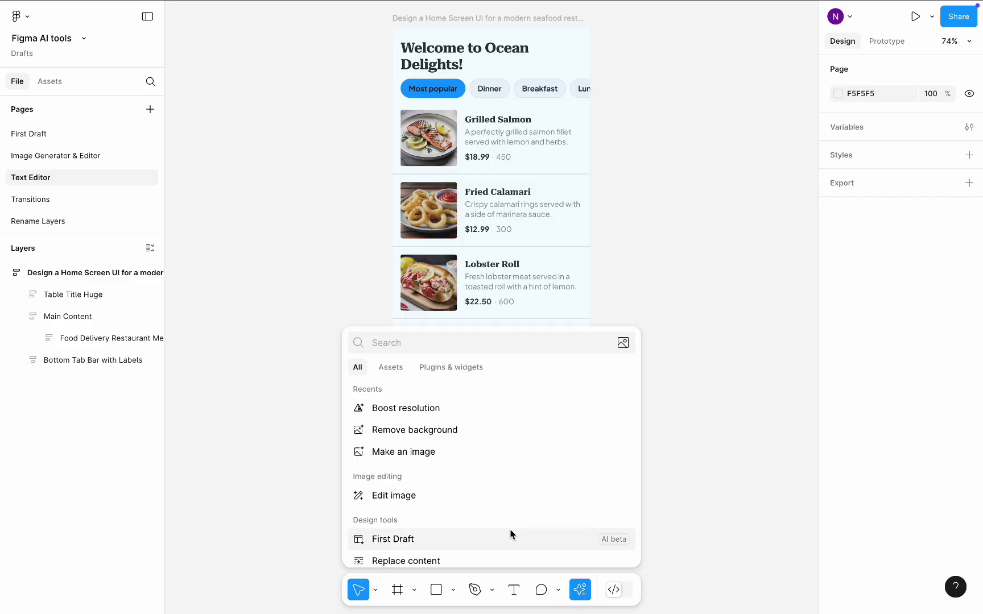
scroll(511, 533, "down", 3)
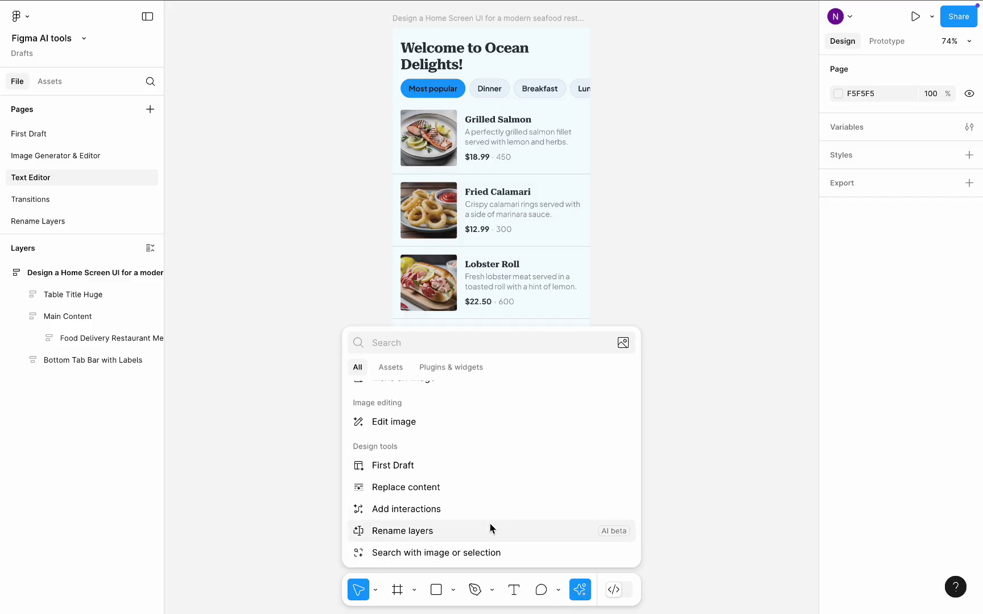
scroll(490, 523, "down", 3)
left_click(484, 532)
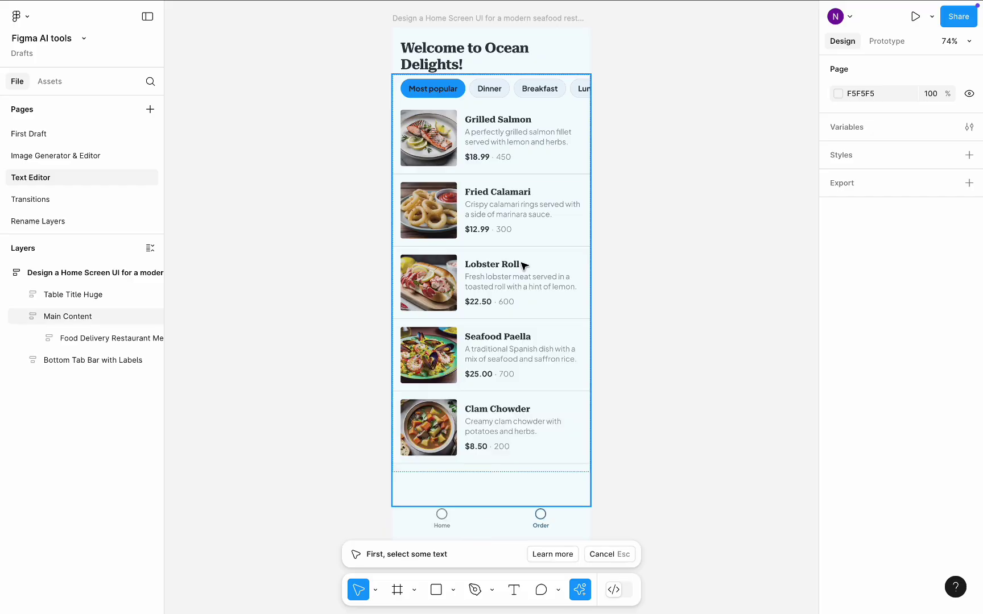
left_click(507, 156)
double_click(507, 156)
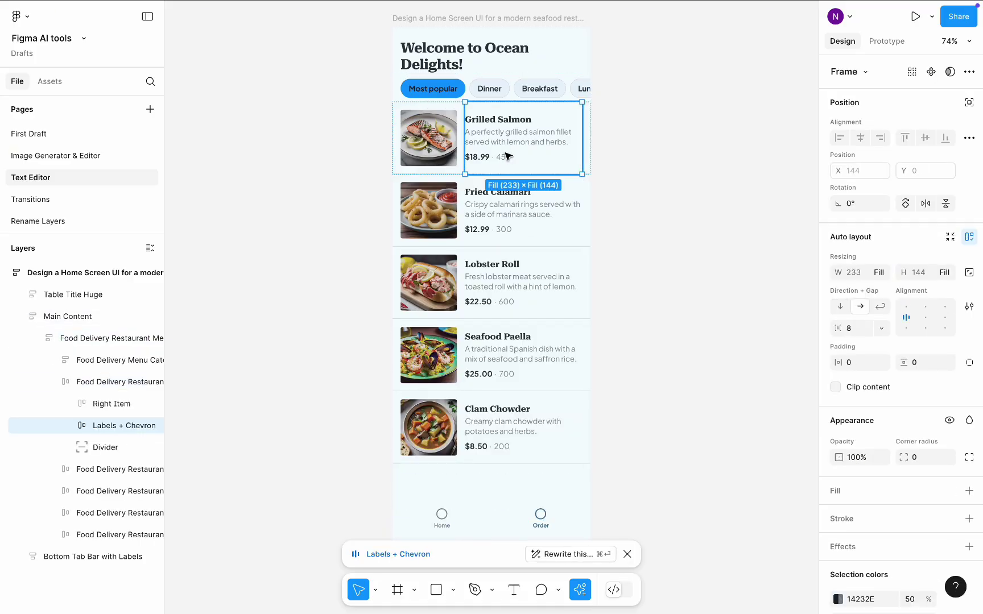
left_click(512, 208, "shift")
left_click(516, 271, "shift")
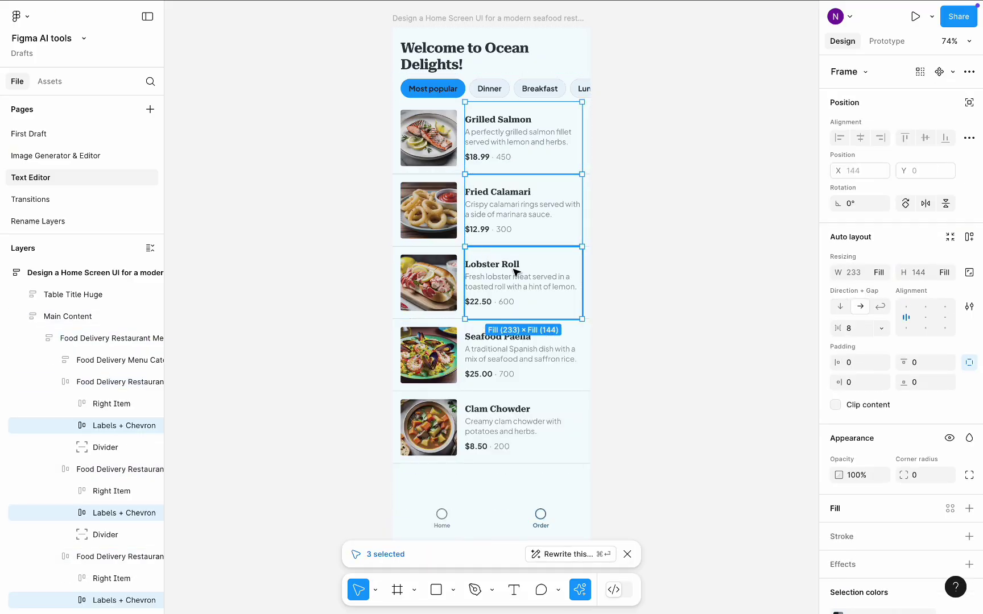
left_click(516, 341, "shift")
left_click(515, 434, "shift")
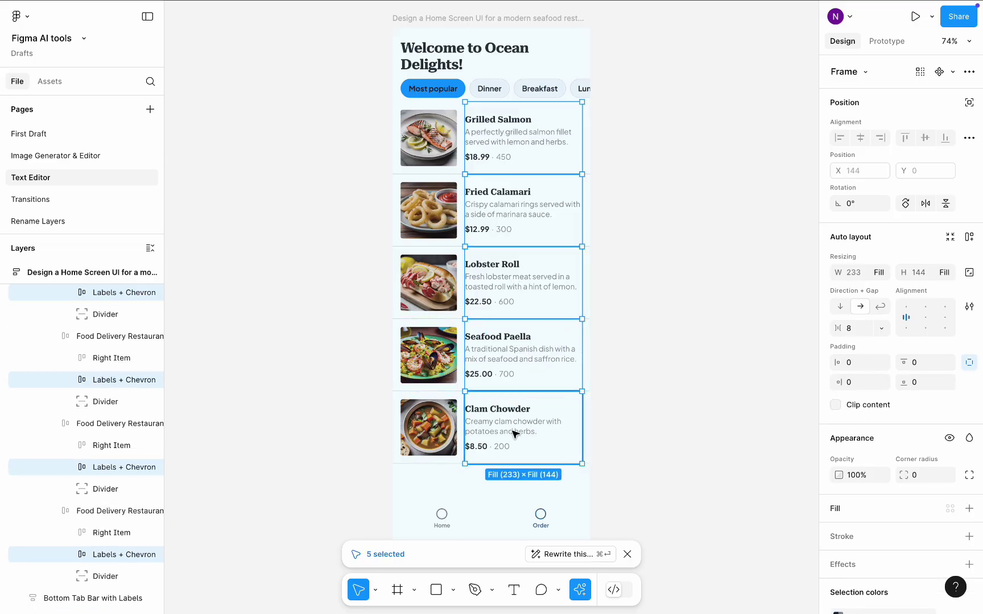
left_click(572, 555)
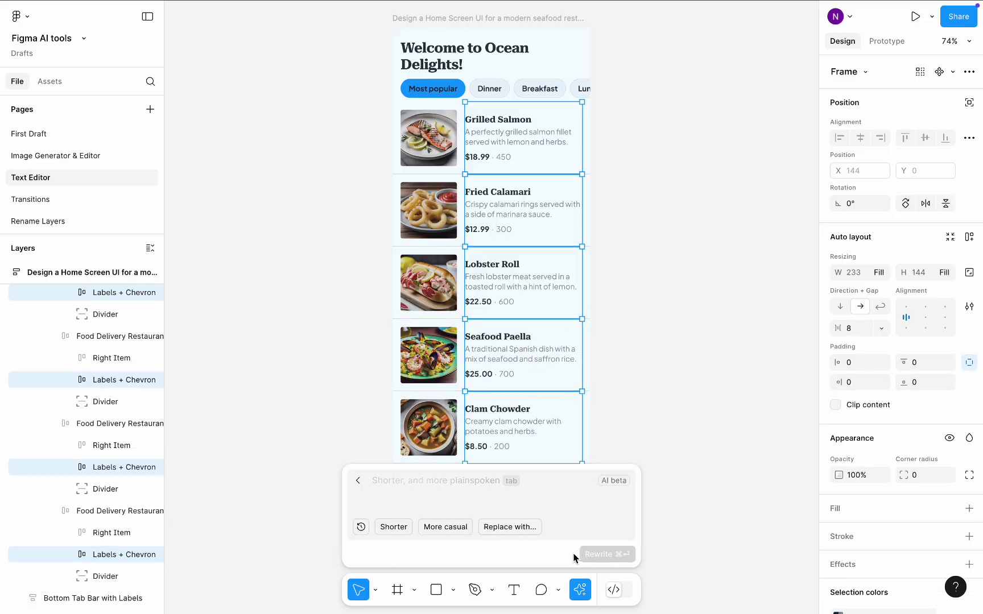
type("make it more sop")
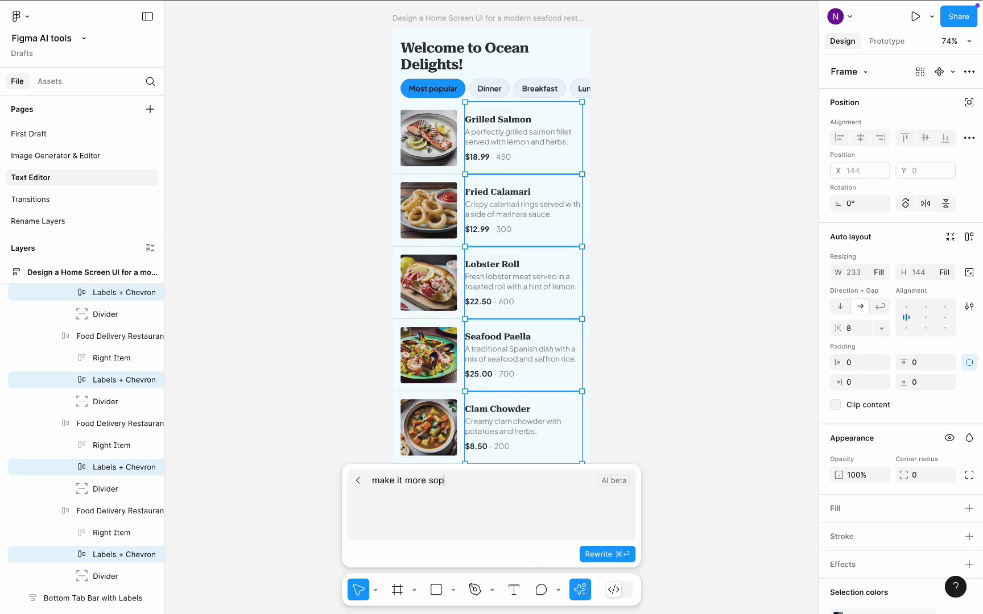
type("histicated")
left_click(614, 554)
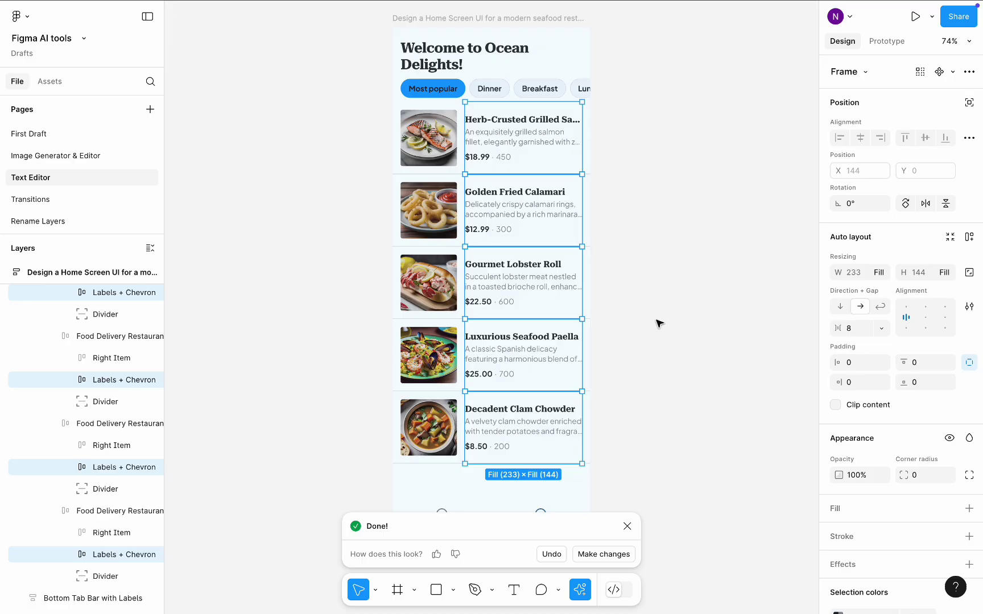
Shorten the title of the first dish, the herb-crusted grilled salmon, with the AI Shorten tool.
left_click(631, 174)
left_click(550, 127)
double_click(550, 125)
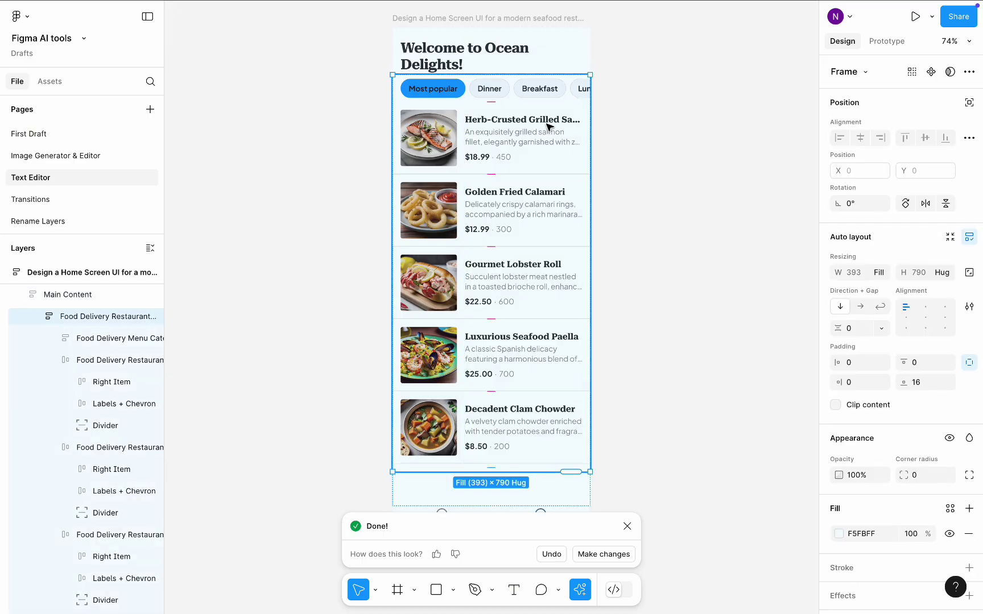
double_click(550, 123)
double_click(552, 122)
double_click(553, 120)
double_click(554, 118)
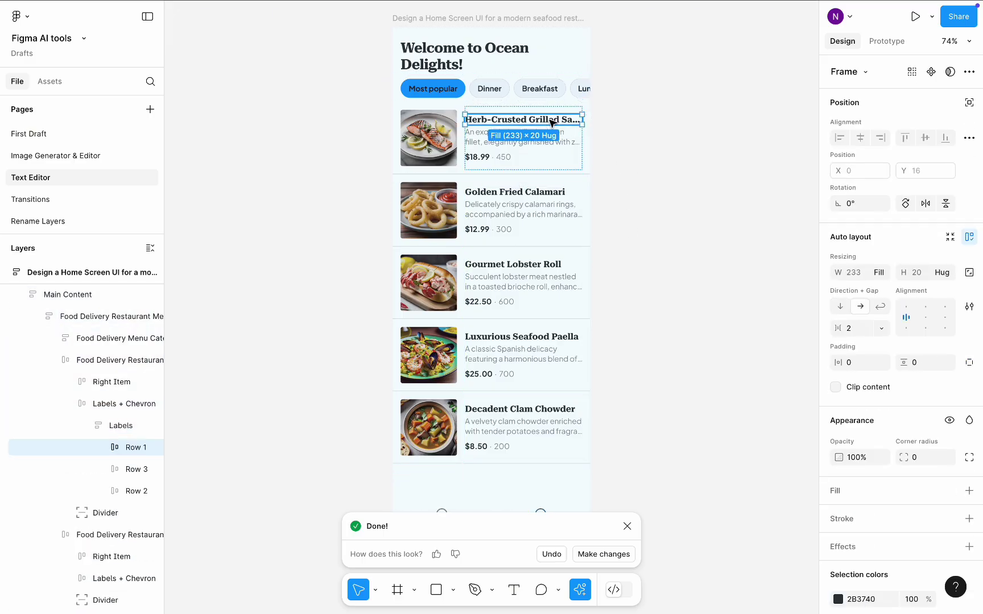
left_click(581, 595)
left_click(581, 595)
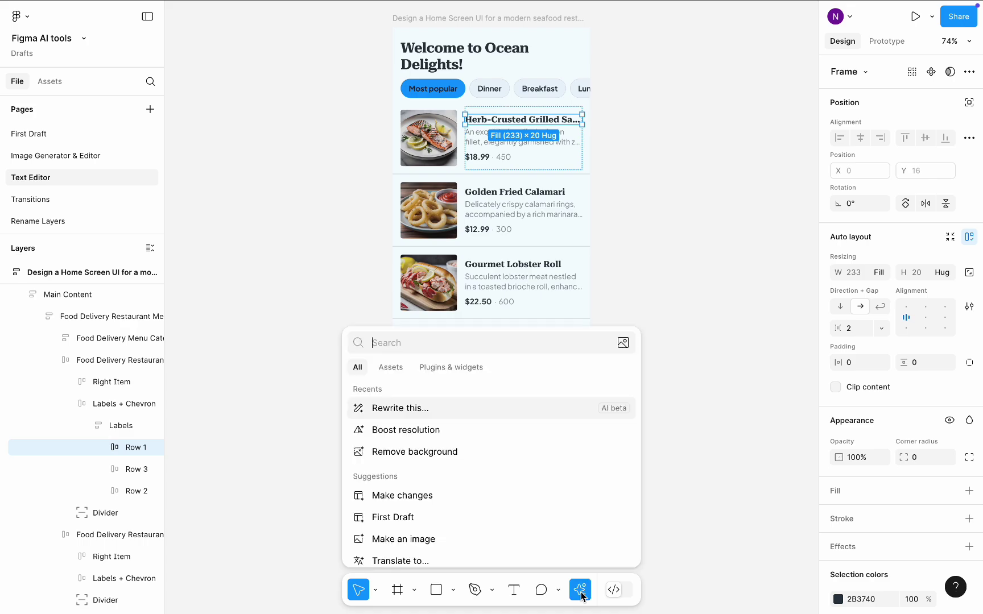
scroll(565, 545, "down", 3)
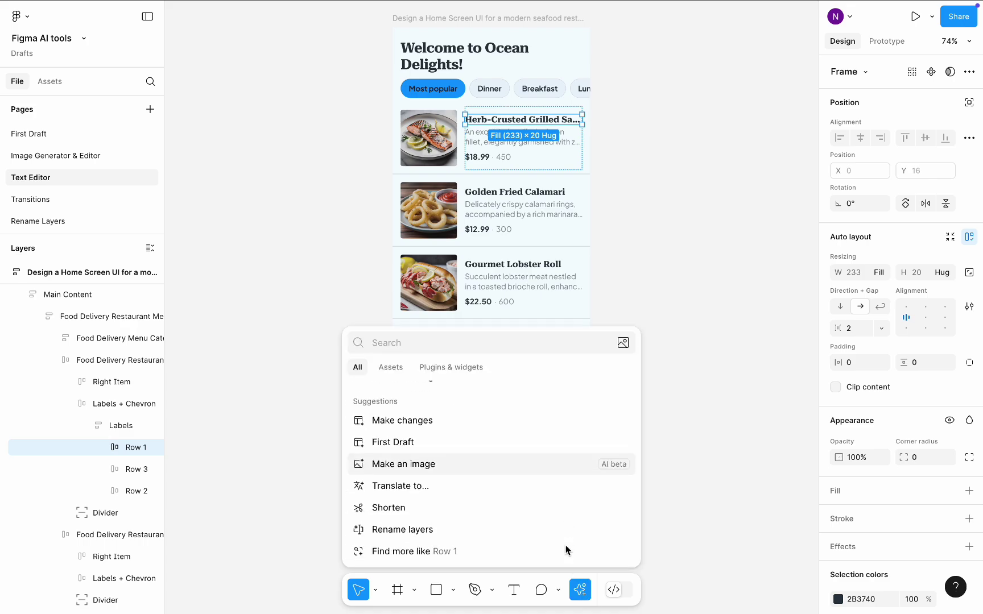
left_click(490, 508)
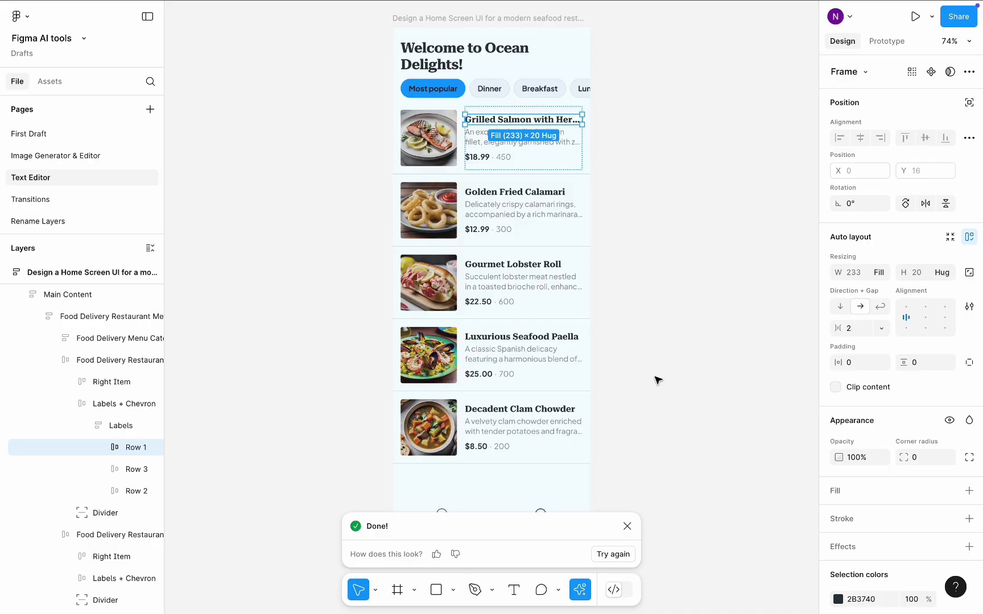
Run the AI shortening of the salmon title once more, deselect it and dismiss the result notice.
left_click(613, 555)
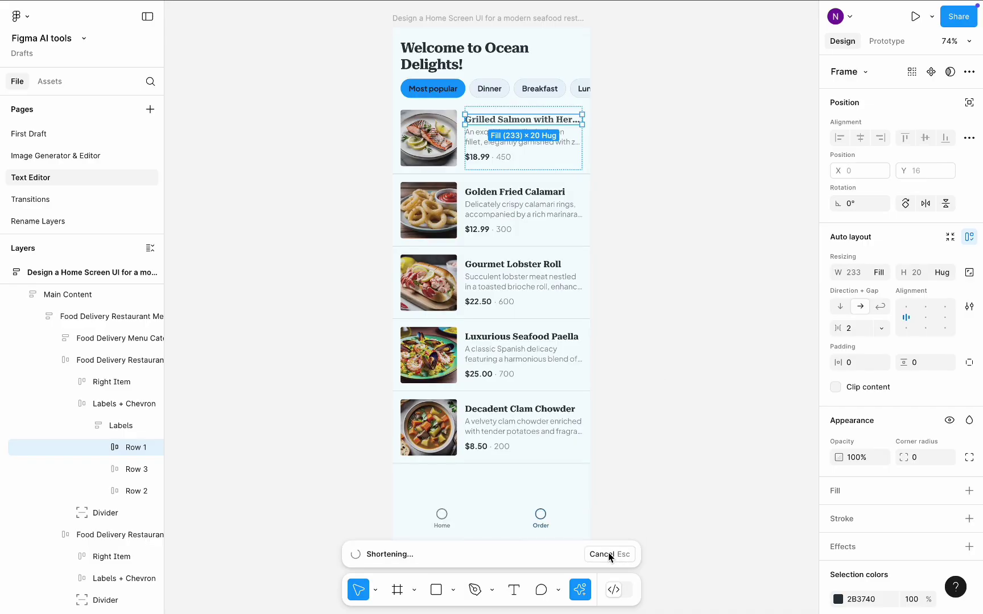
left_click(658, 231)
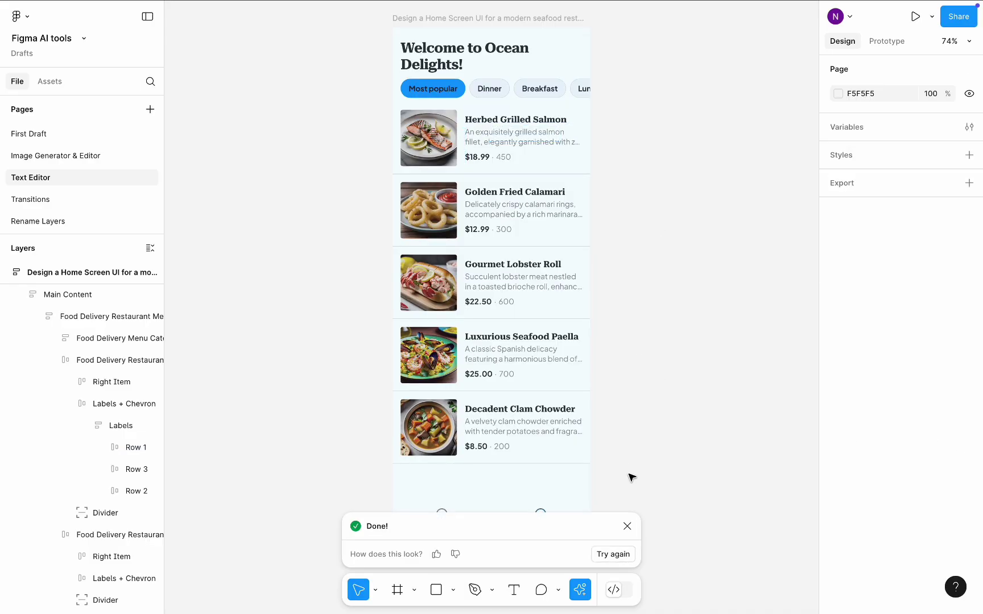
left_click(627, 526)
scroll(657, 357, "right", 3)
scroll(656, 357, "down", 2)
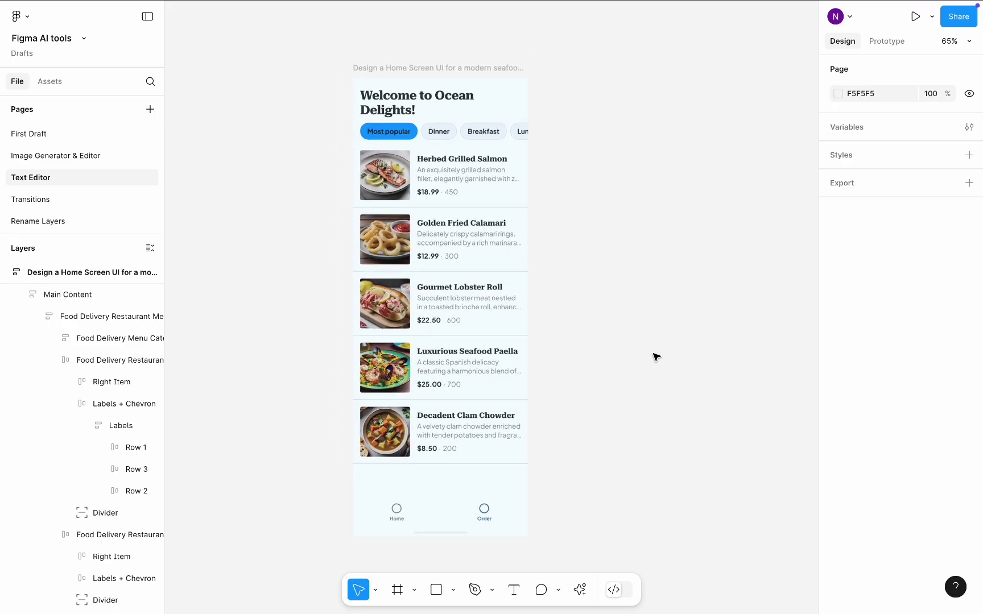
Copy the "Welcome to Ocean Delights!" frame from the Text Editor page and paste it twice onto the Transitions page.
left_click(428, 71)
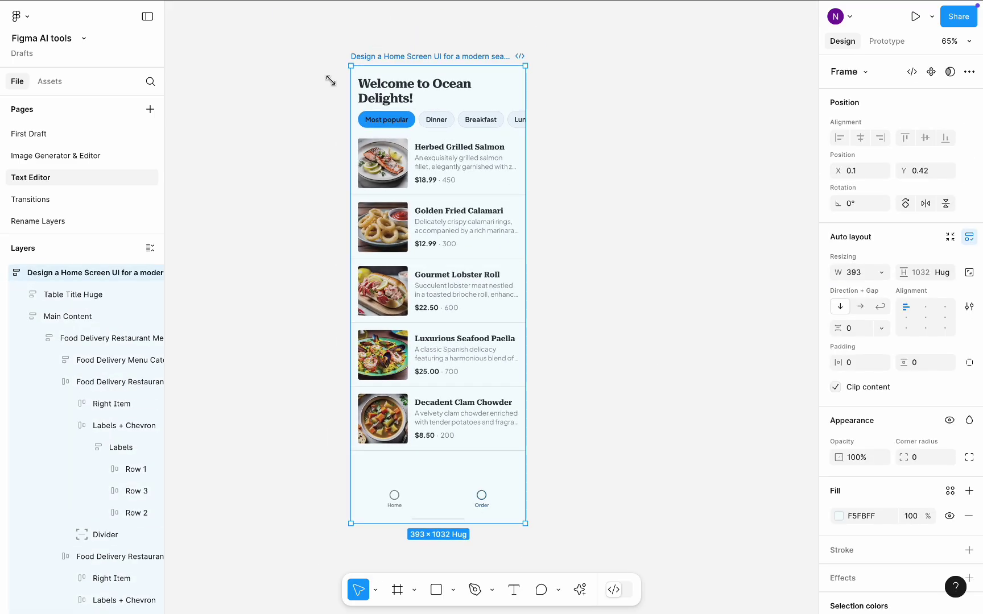
left_click(96, 200)
key("ctrl+v")
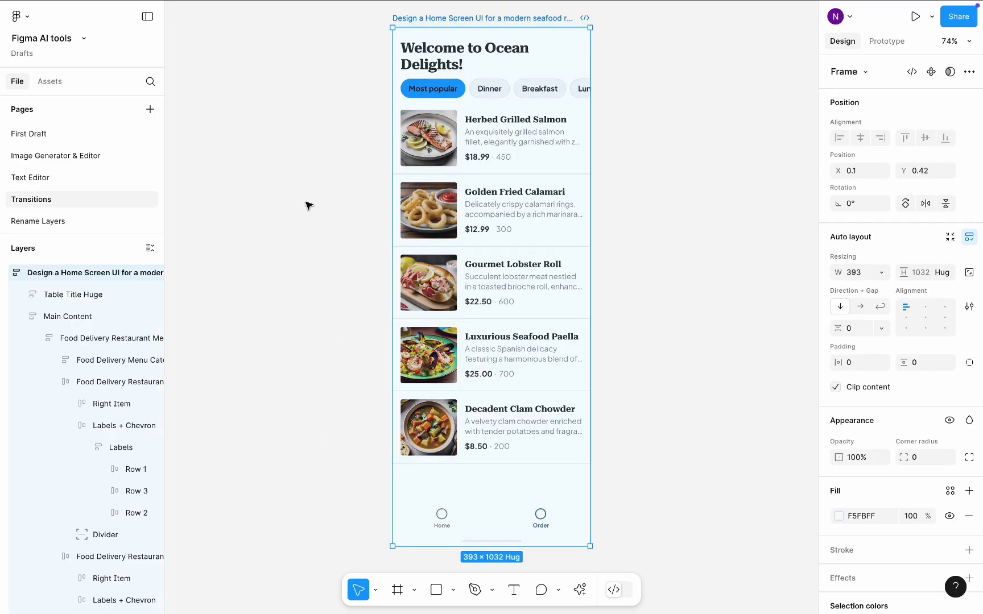
key("ctrl+v")
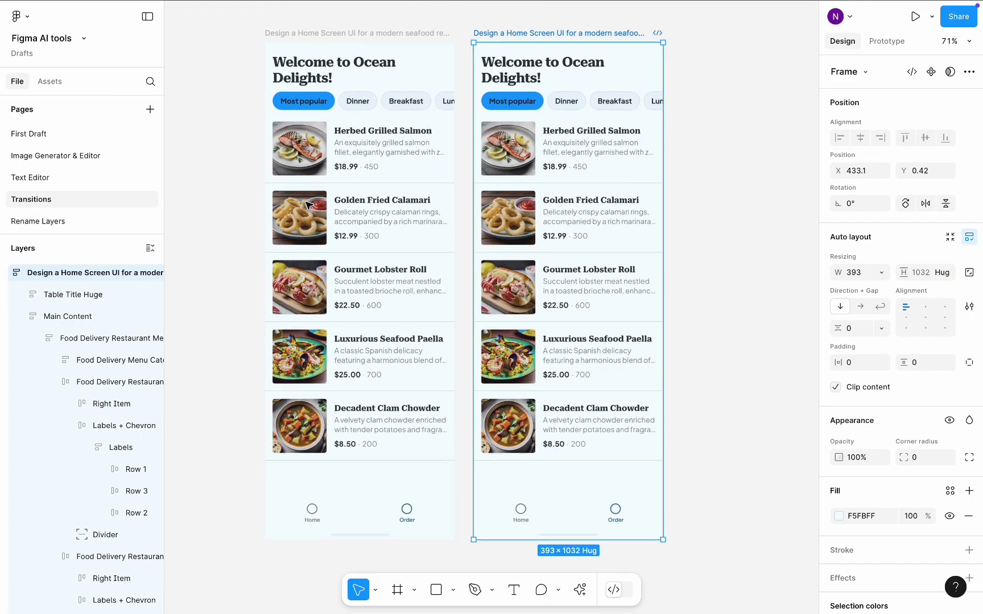
Move the second menu frame farther from the first to X 501, and rename it French and the original frame English.
left_click_drag(551, 33, 573, 33)
double_click(573, 33)
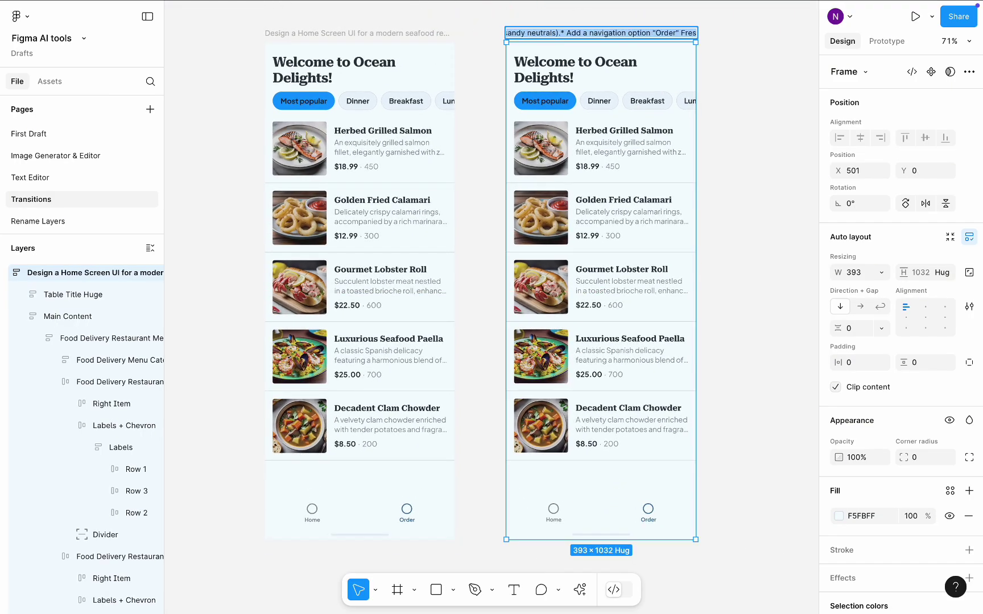
type("French")
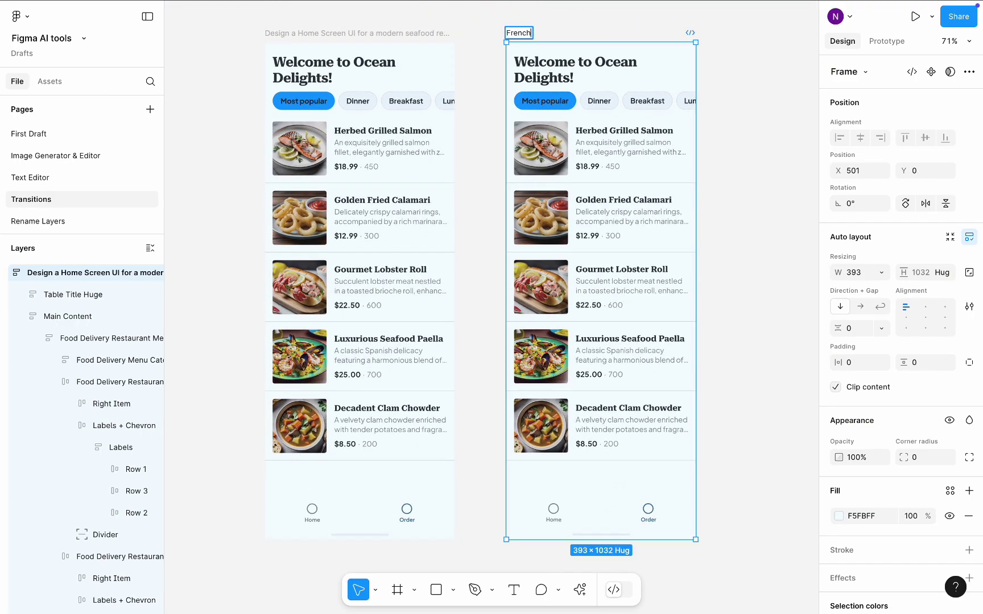
key("Return")
double_click(428, 33)
type("Eg")
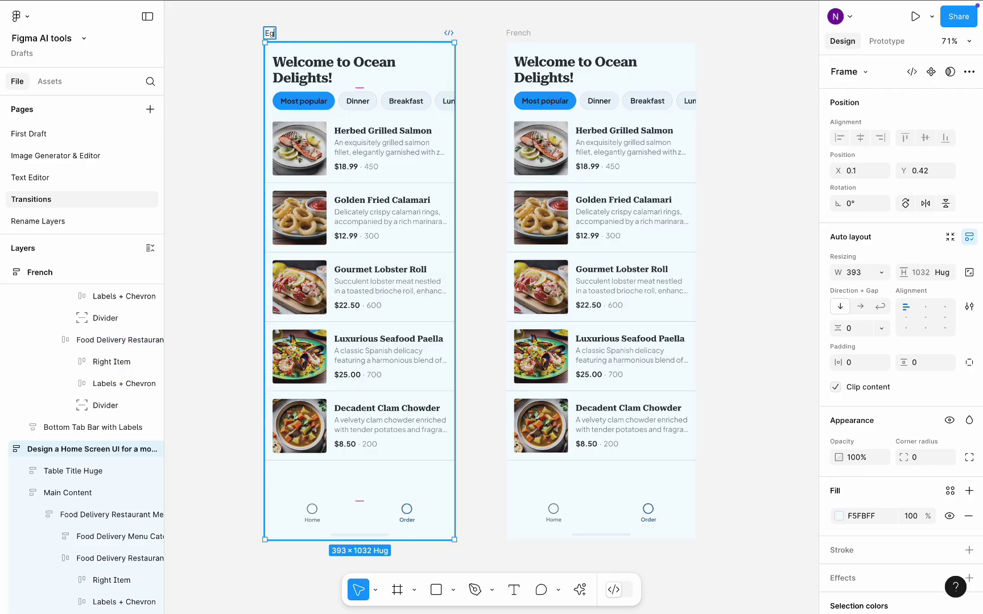
type("glish")
key("Return")
Translate all text in the French frame to French with the AI translation tool and dismiss the result notice.
left_click(529, 33)
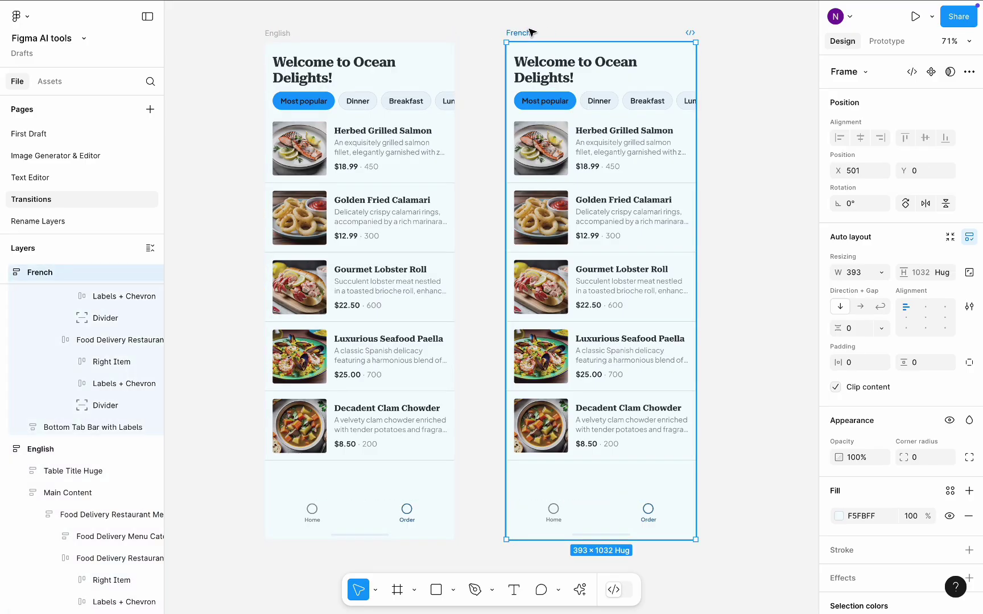
left_click(581, 589)
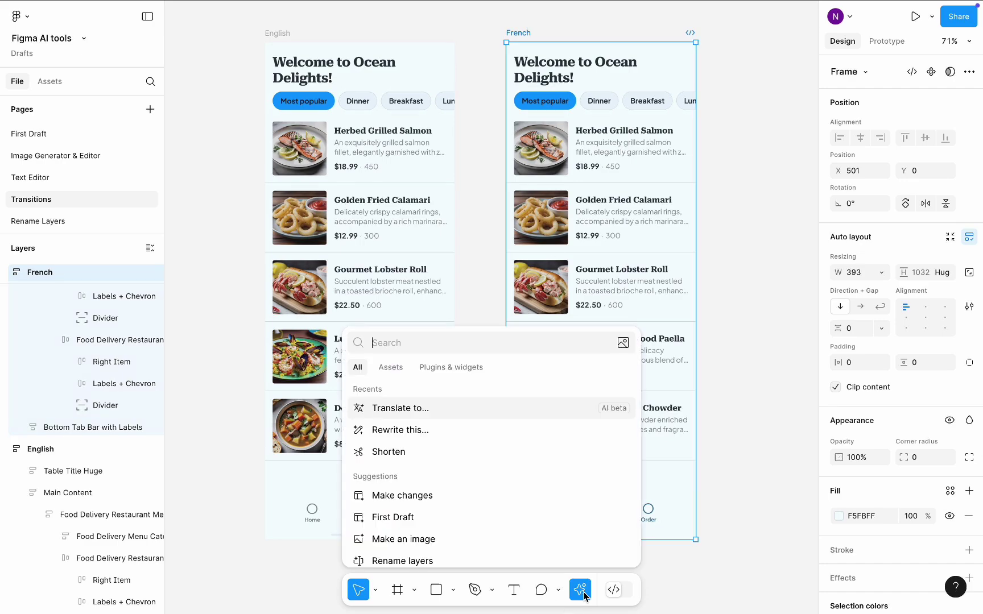
left_click(405, 408)
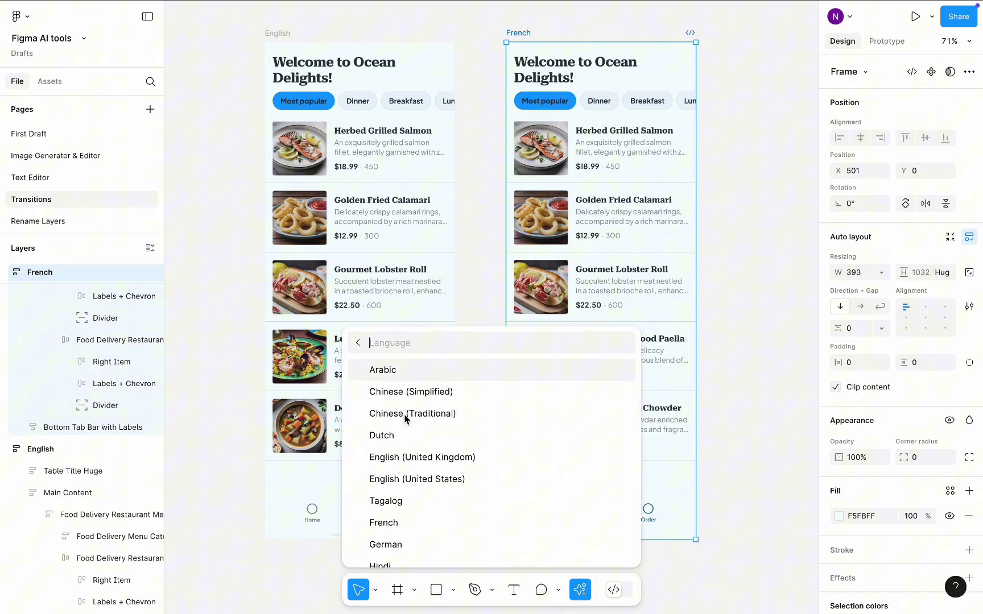
left_click(410, 521)
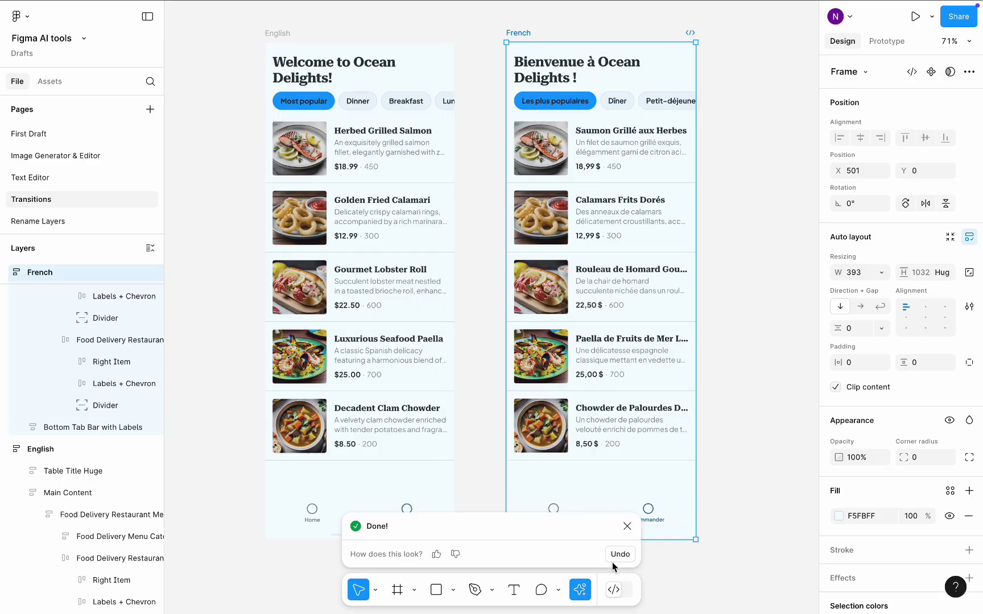
left_click(627, 526)
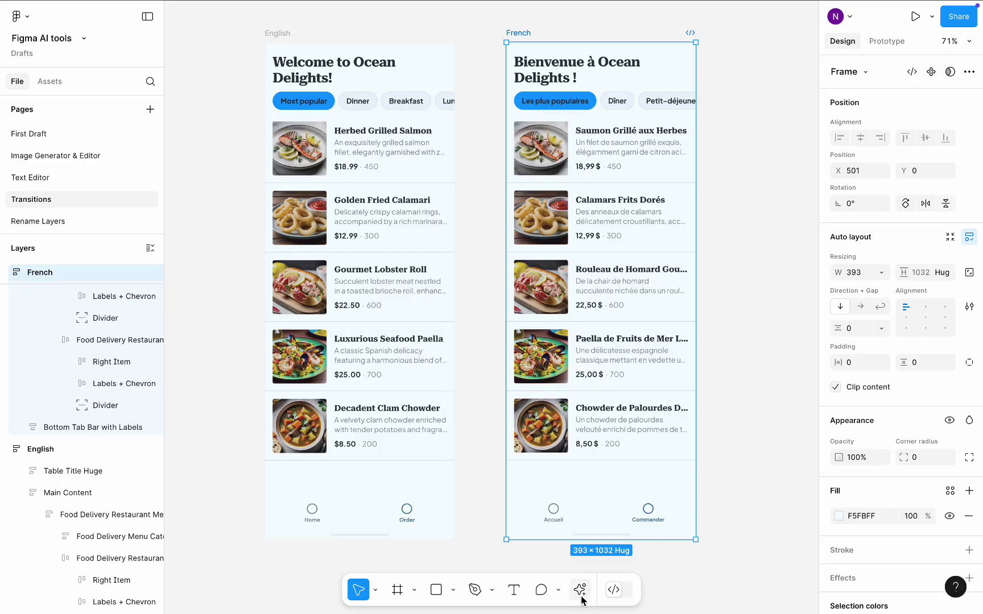
Rewrite the price rows of all five dishes in the French frame with the AI prompt "change $ to EUR".
left_click(590, 444)
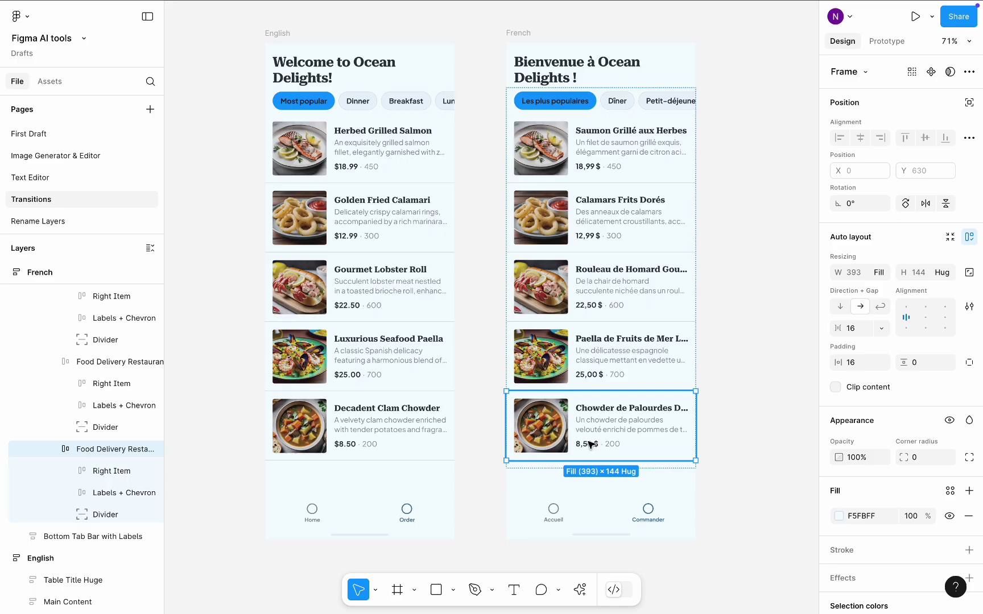
left_click(590, 444)
left_click(590, 444)
left_click(590, 444)
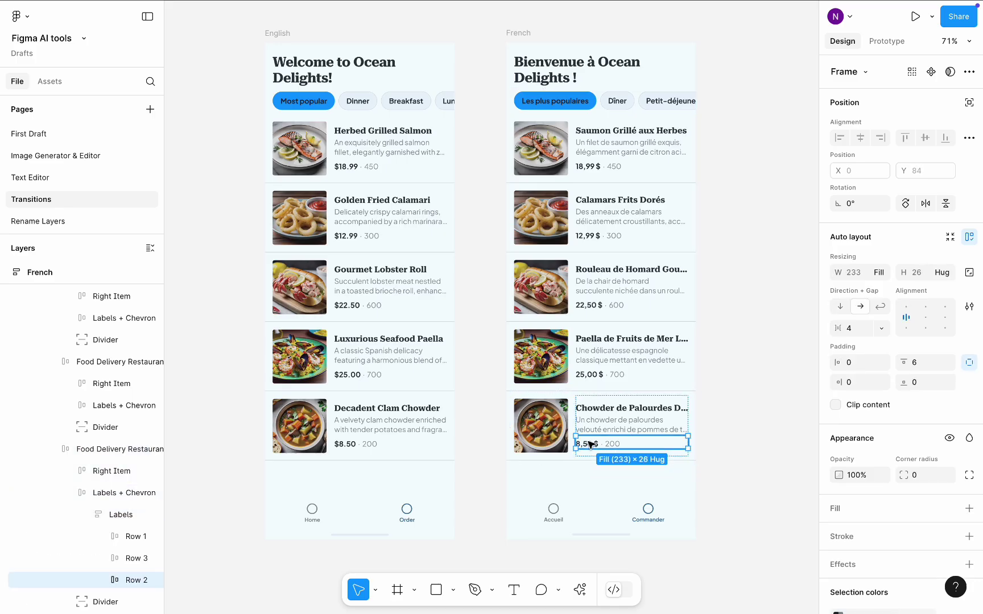
left_click(593, 376, "shift")
left_click(592, 376, "shift")
left_click(592, 305, "shift")
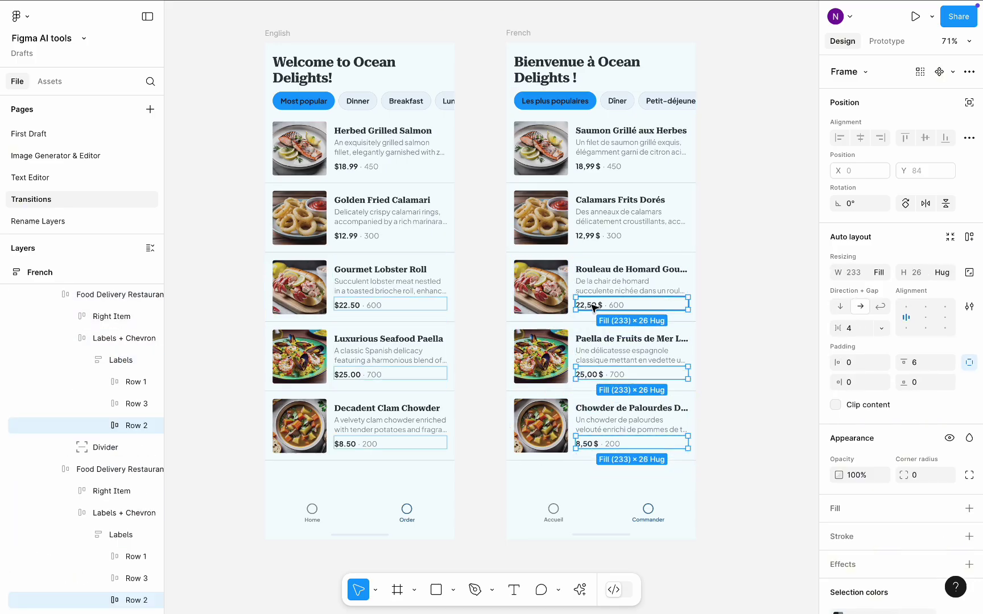
left_click(589, 236, "shift")
left_click(594, 167, "shift")
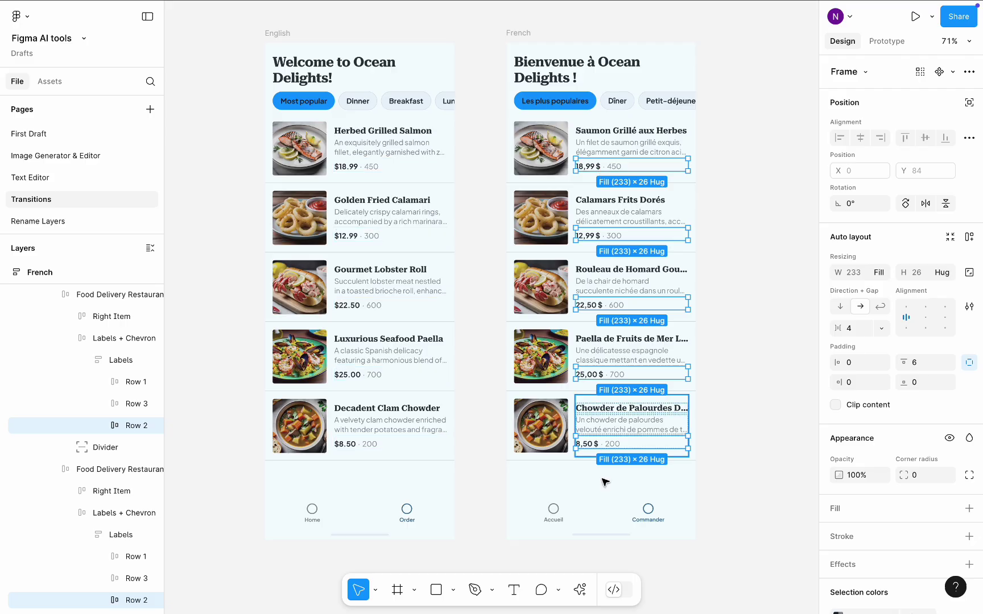
left_click(581, 590)
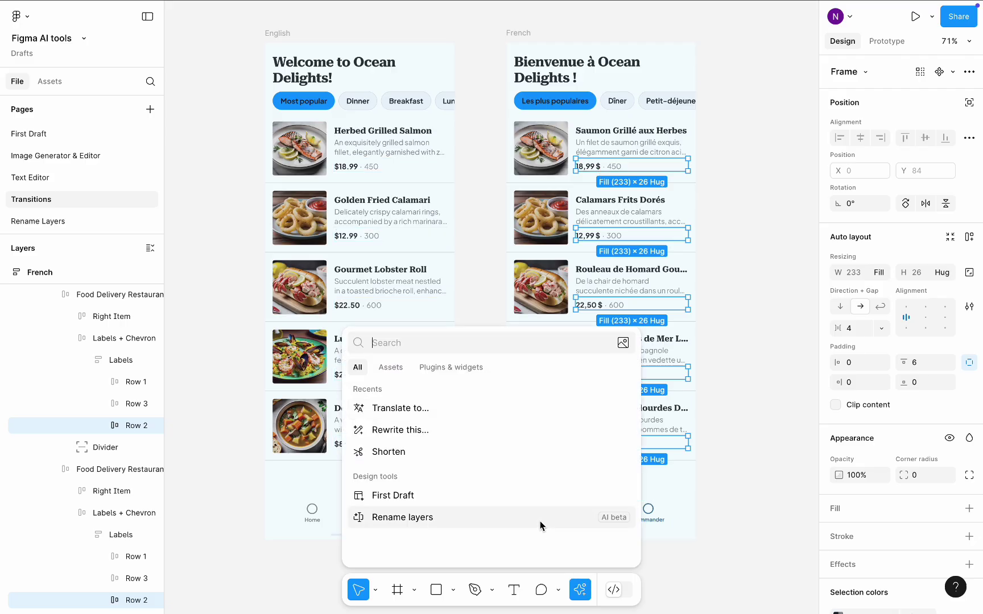
left_click(476, 429)
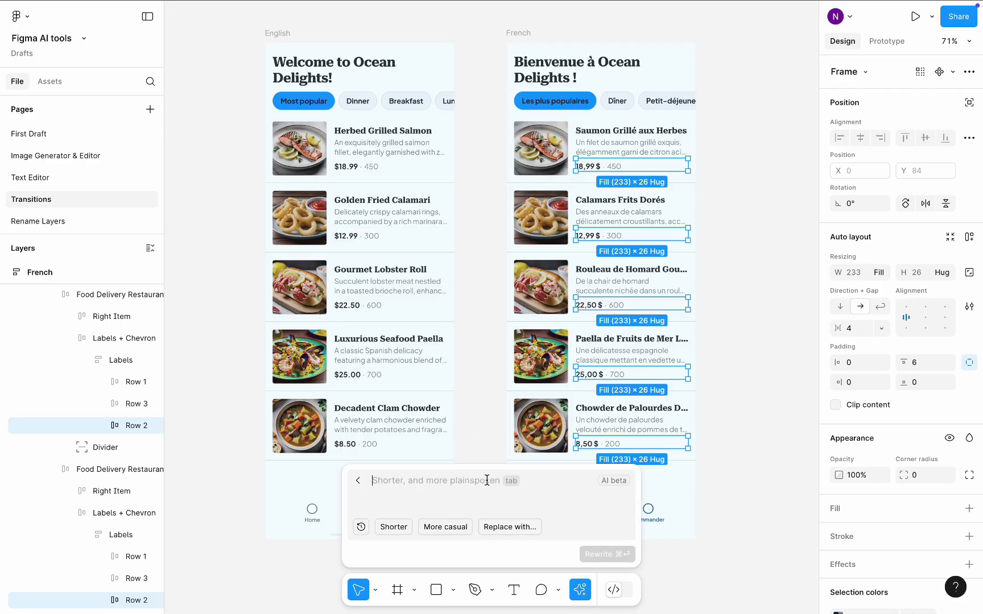
type("change $ to EUR")
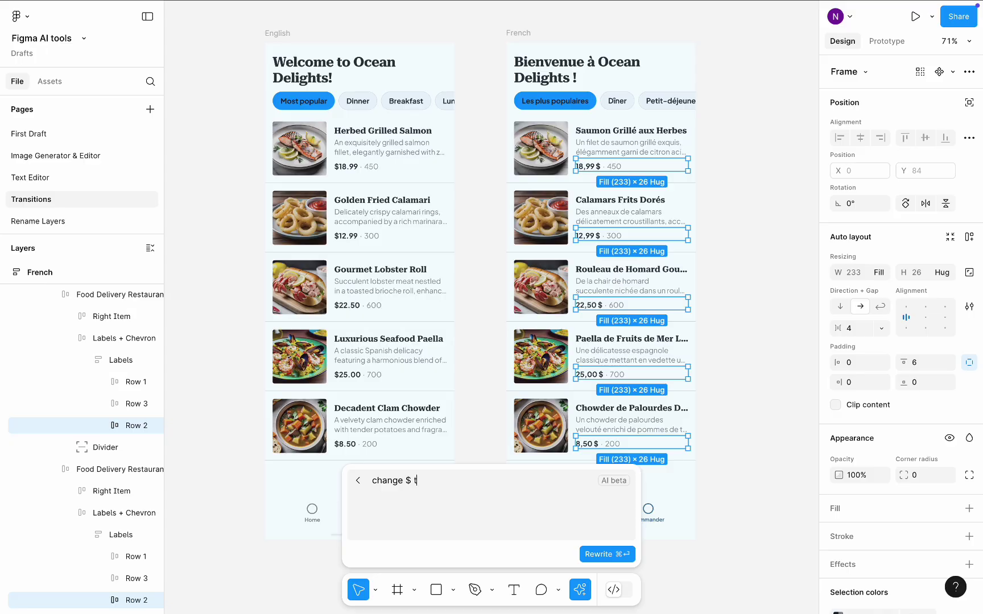
left_click(590, 554)
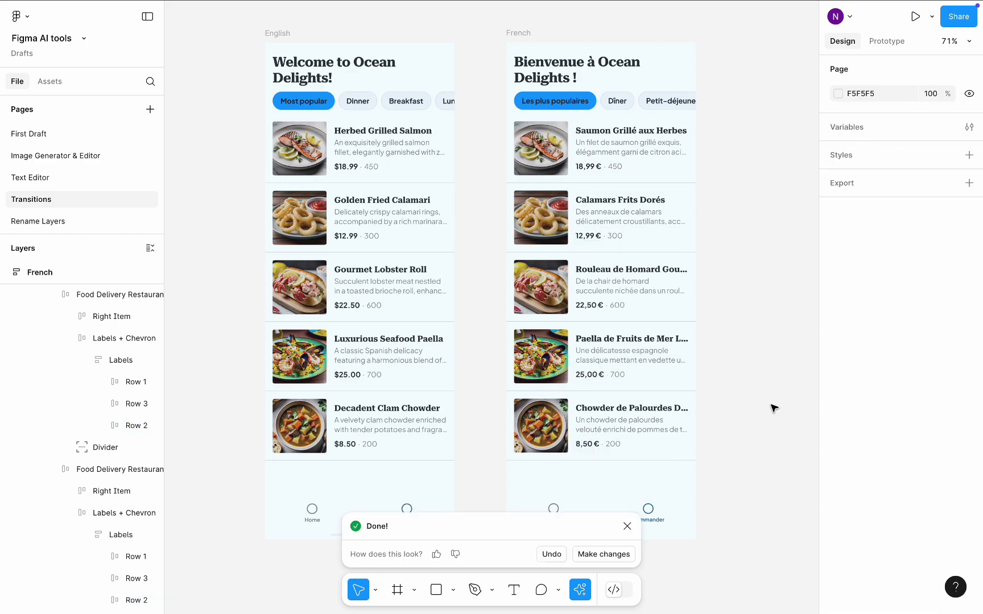
On the Rename Layers page, rename all layers of the Table frame with AI and review the new layer names.
left_click(95, 223)
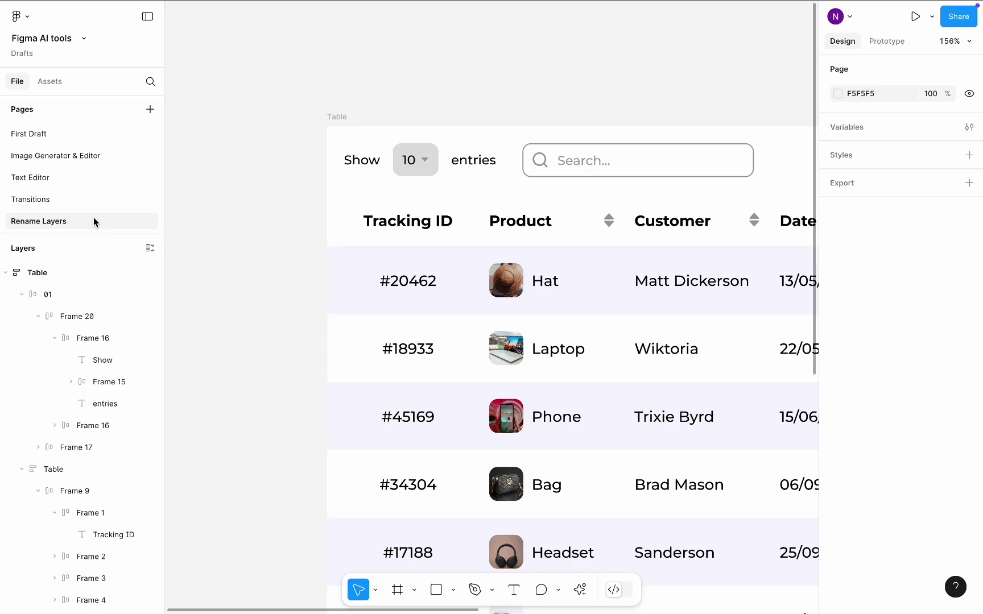
scroll(254, 319, "down", 5)
scroll(254, 319, "down", 3)
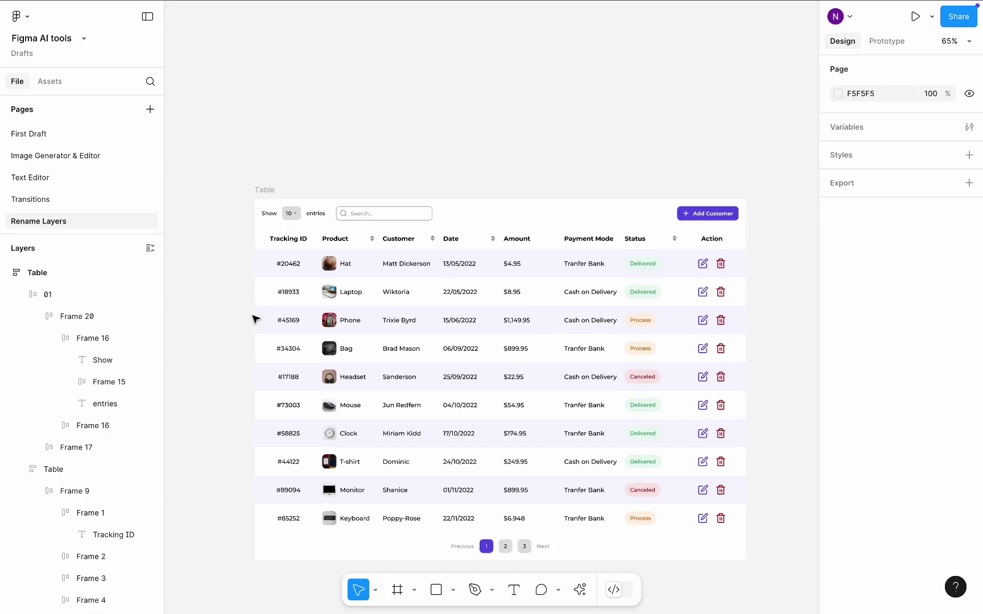
left_click(281, 162)
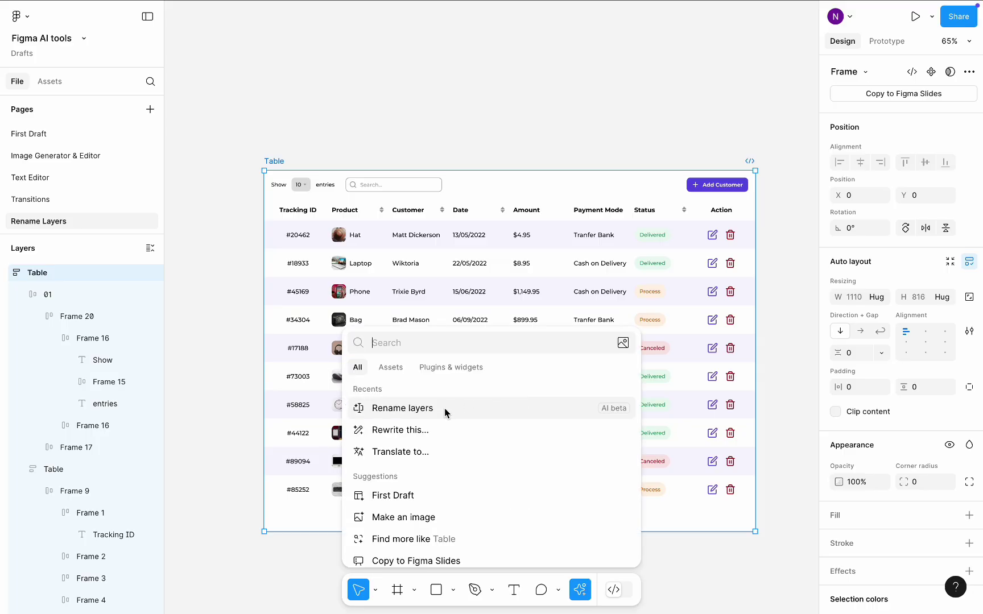
left_click(446, 409)
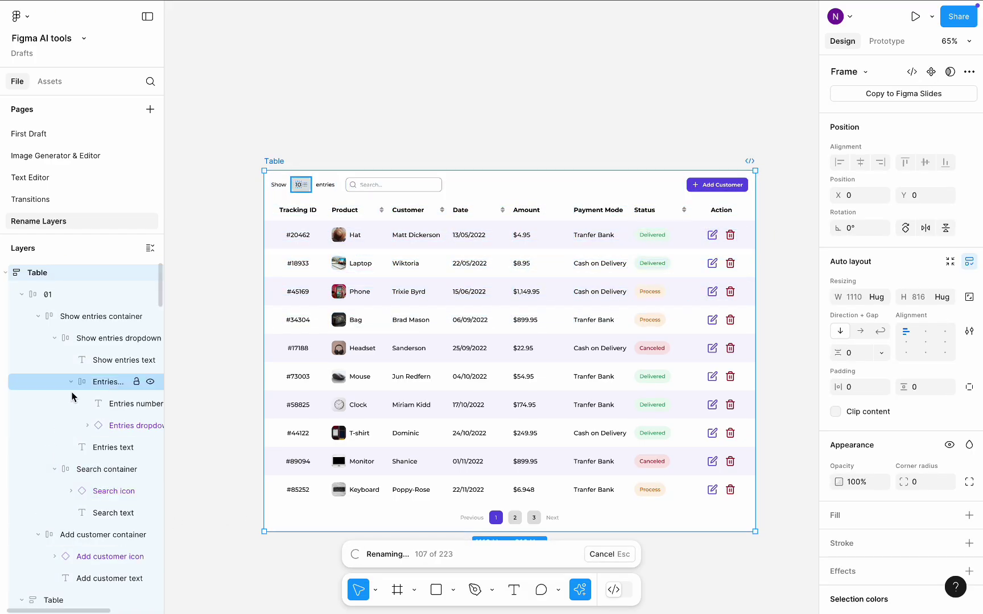
scroll(91, 455, "down", 1)
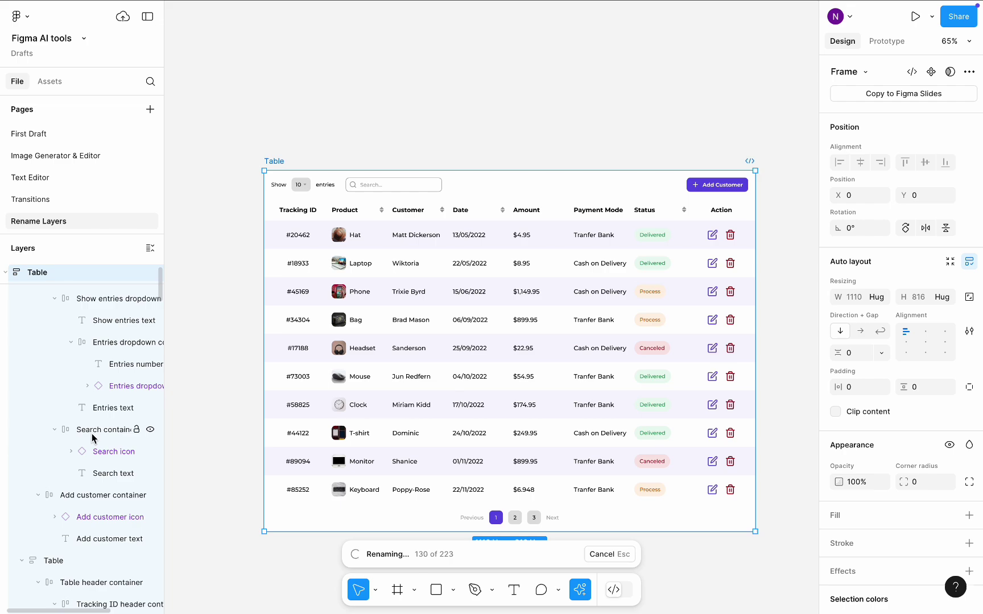
left_click(218, 517)
left_click(627, 527)
scroll(768, 472, "down", 2)
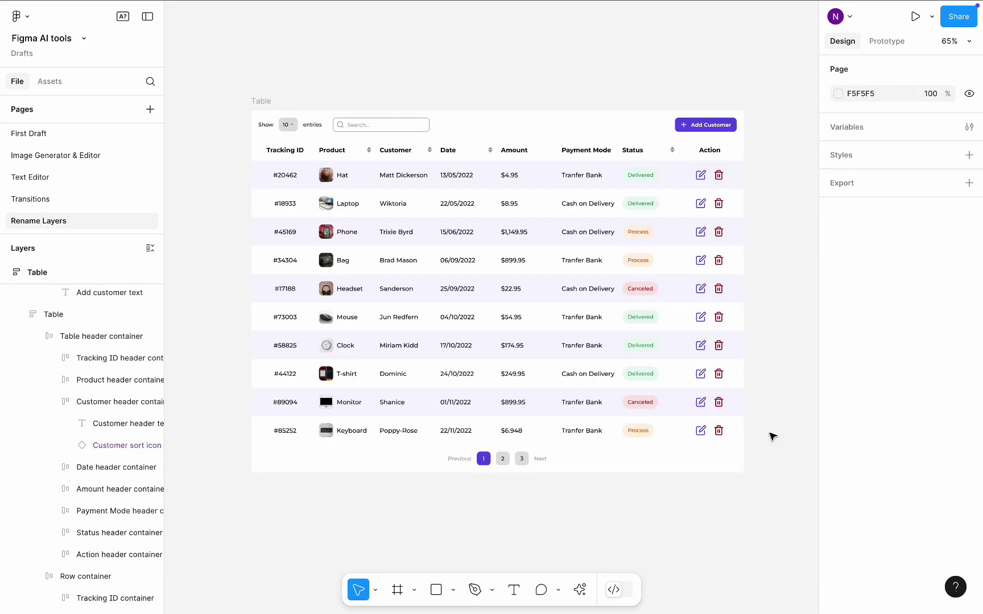
Open the Interactions page with the three onboarding screens.
scroll(119, 225, "down", 1)
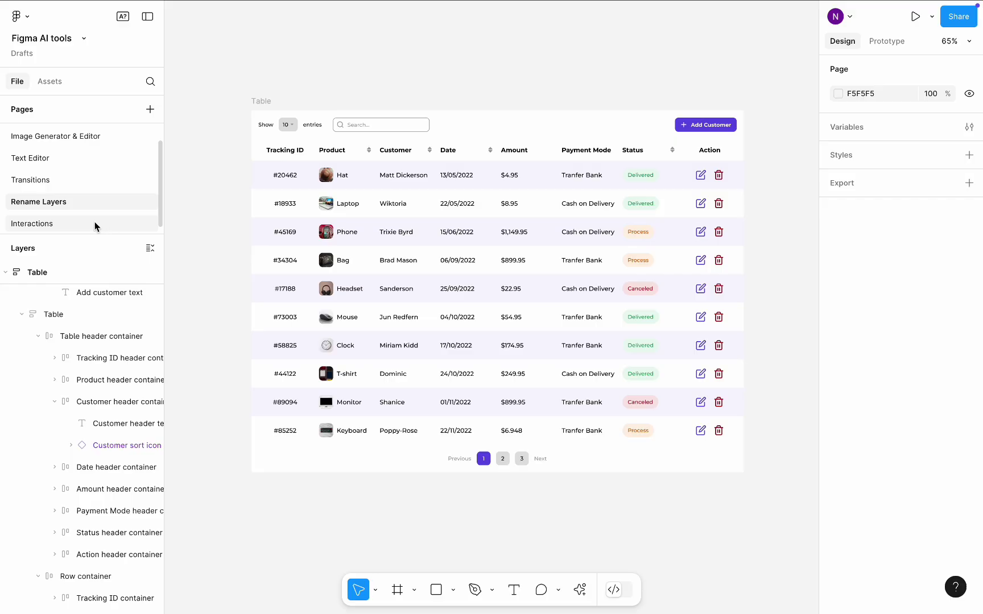
left_click(94, 225)
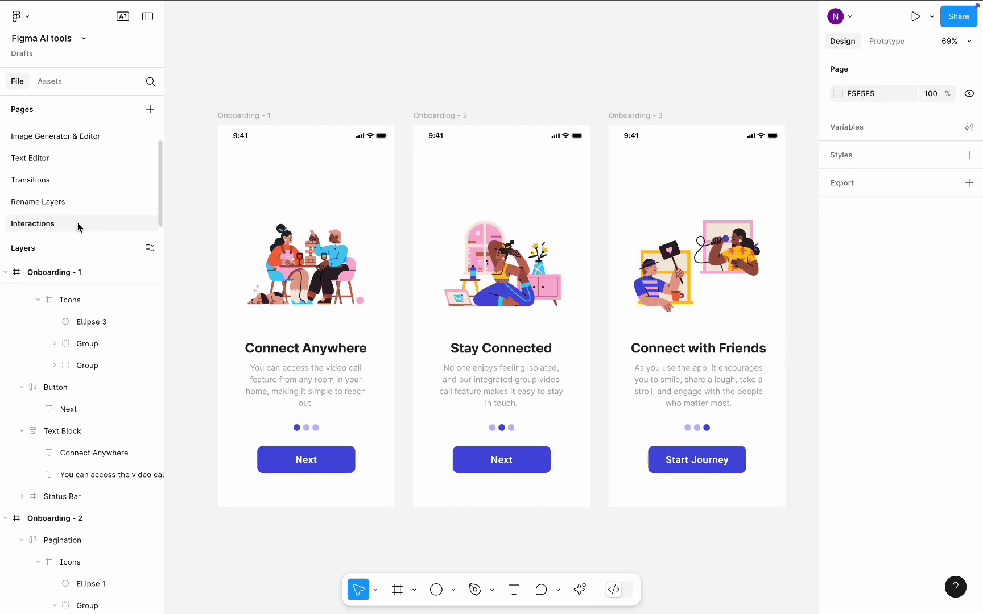
Add prototype interactions with AI across the Onboarding - 1, Onboarding - 2 and Onboarding - 3 frames.
left_click(218, 122)
left_click(430, 116, "shift")
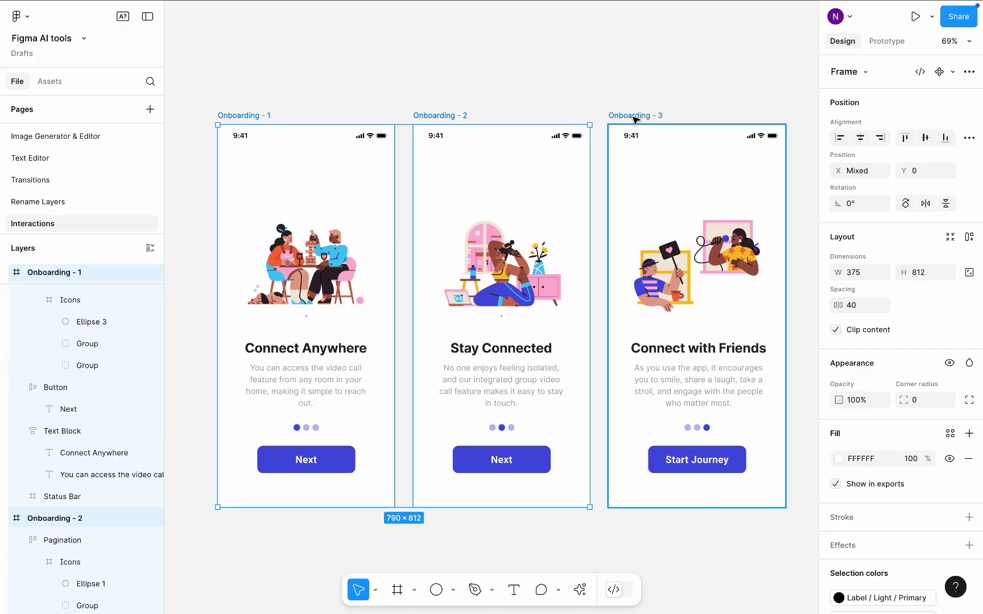
left_click(636, 120, "shift")
left_click(580, 590)
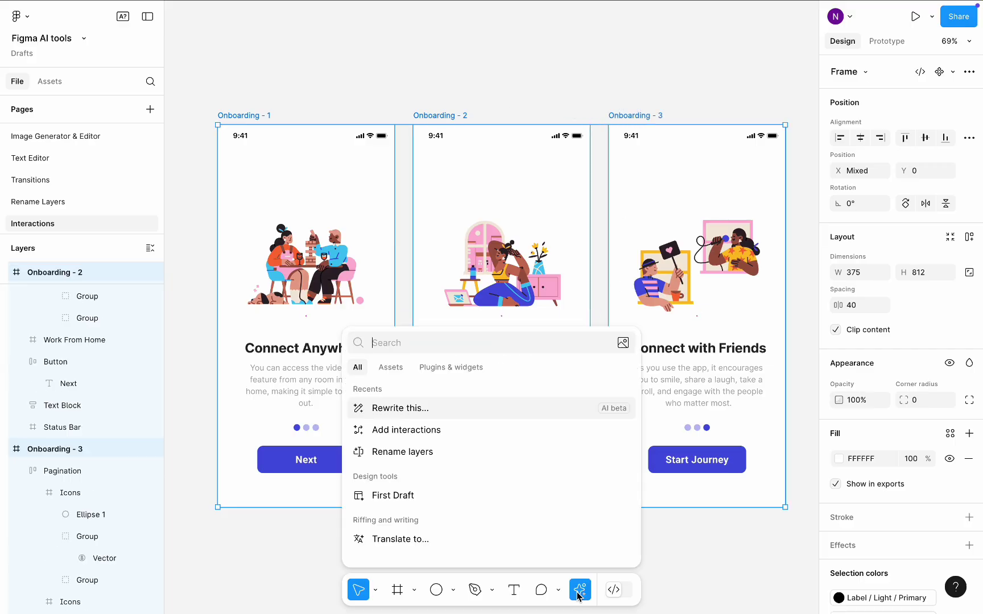
left_click(403, 433)
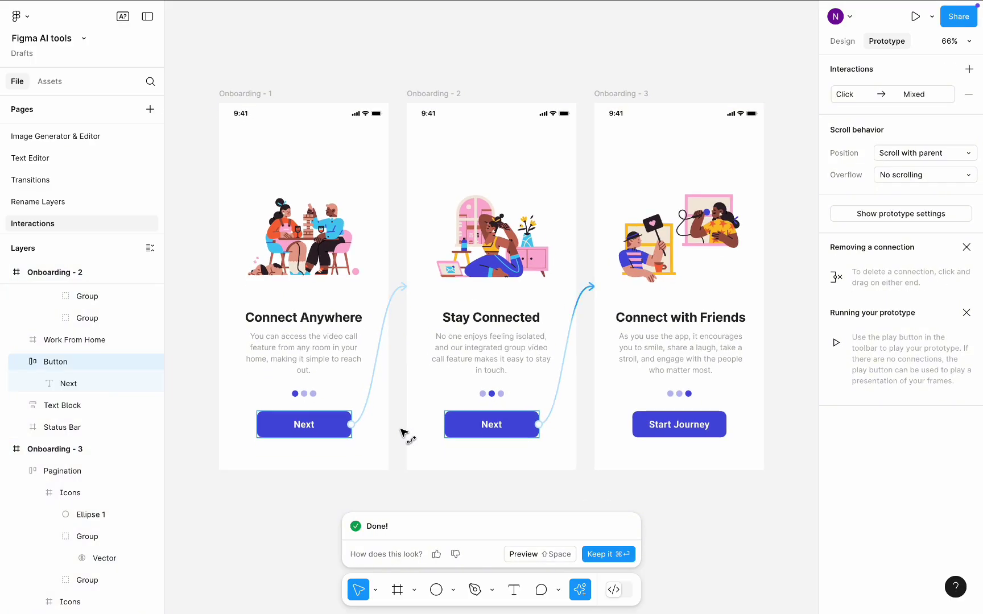
Inspect the interaction details of the two connections leading from the Next buttons, closing each after review.
left_click(370, 399)
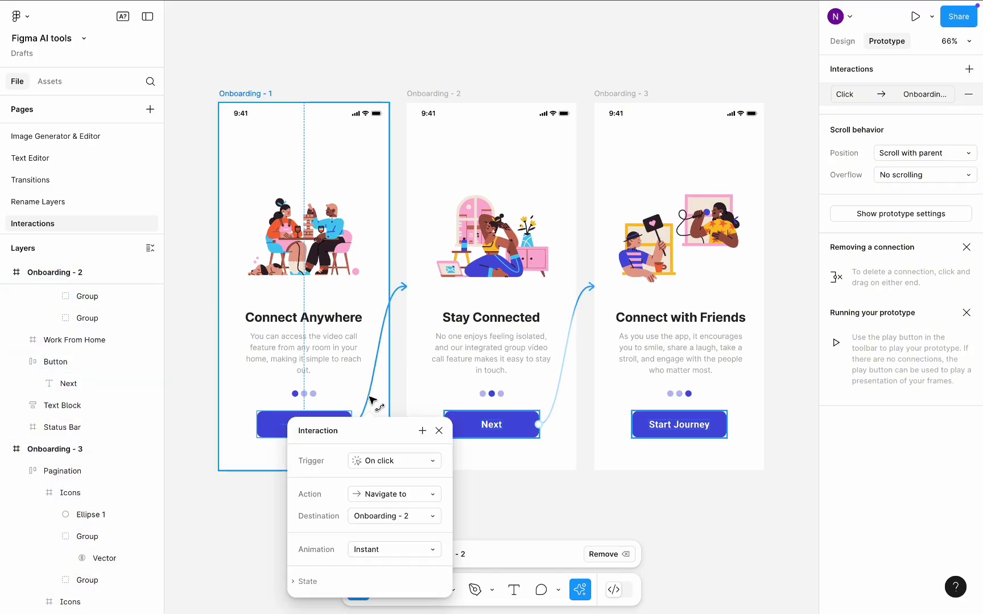
left_click(557, 501)
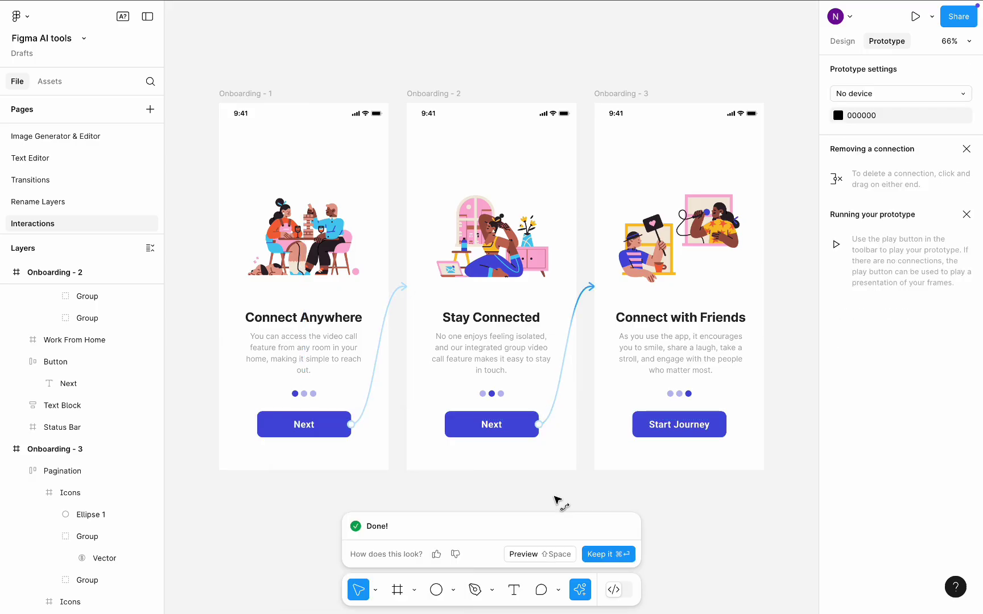
left_click(572, 367)
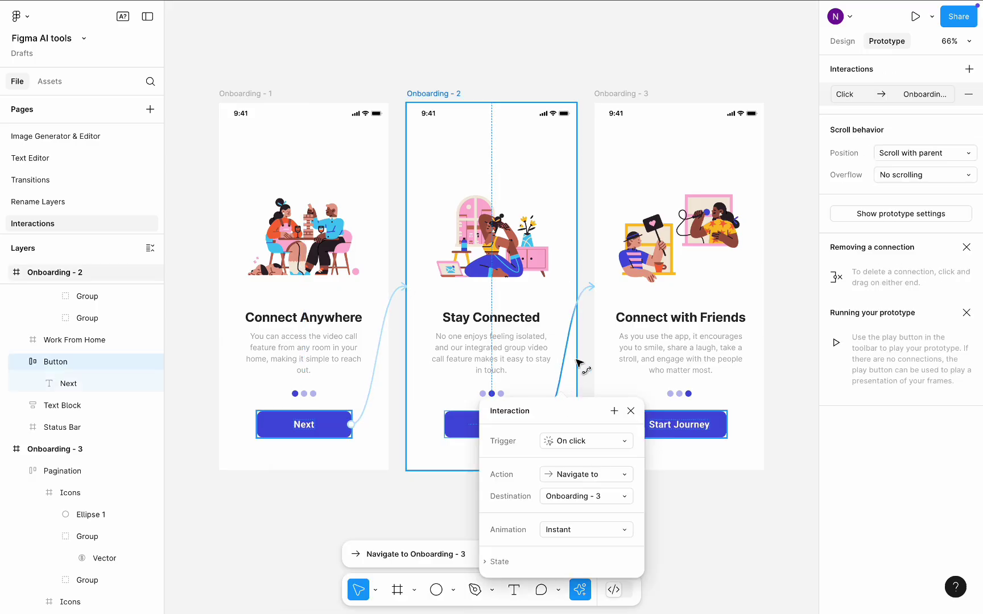
left_click(589, 342)
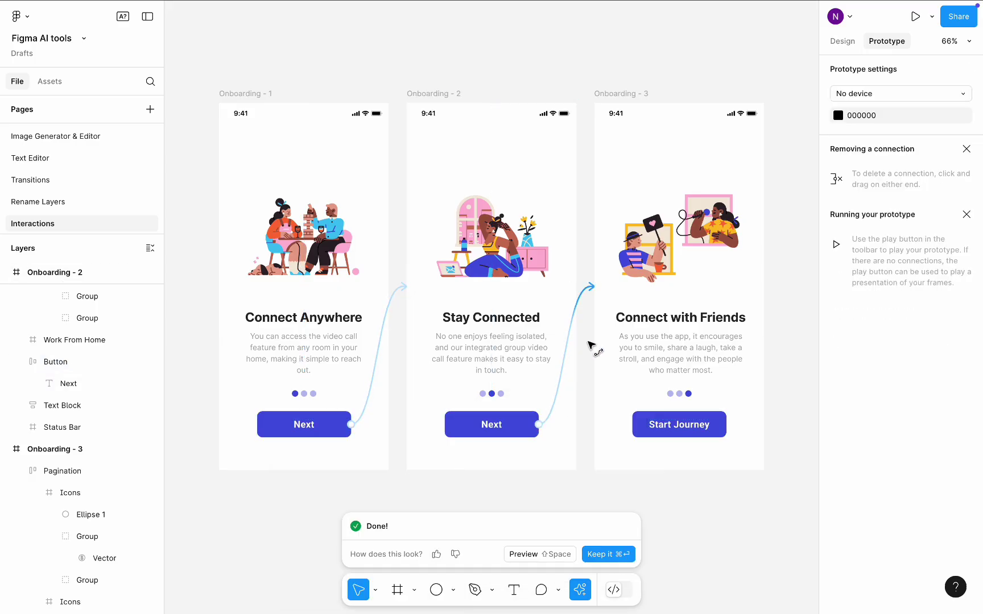